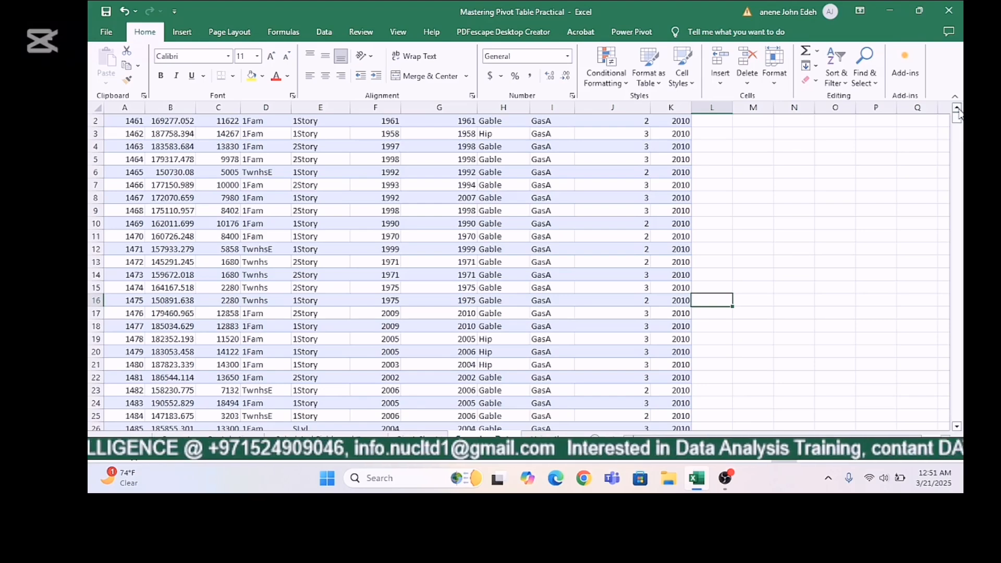
Select cell C13 inside the house sales table on the Grouping Data sheet
click(957, 109)
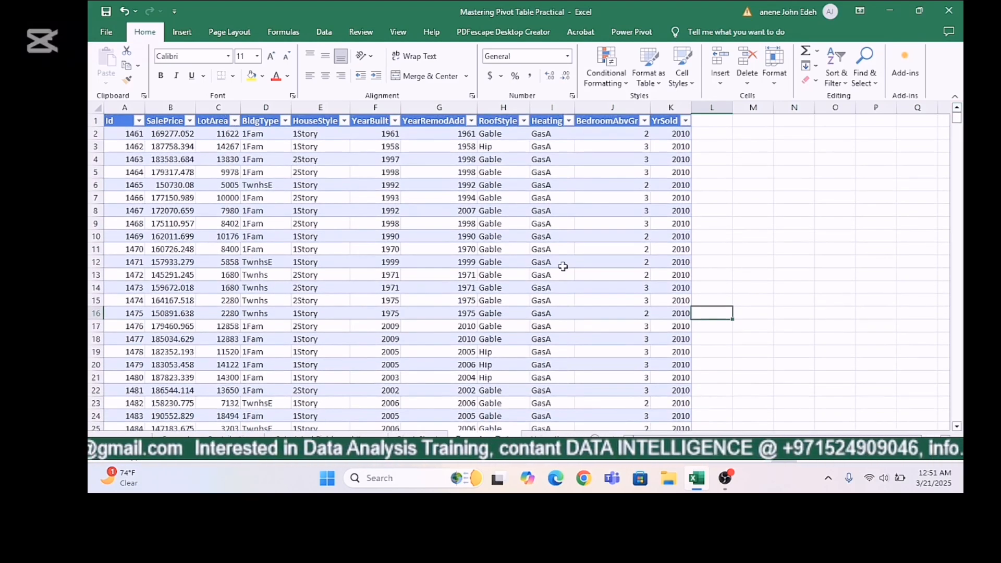
click(348, 263)
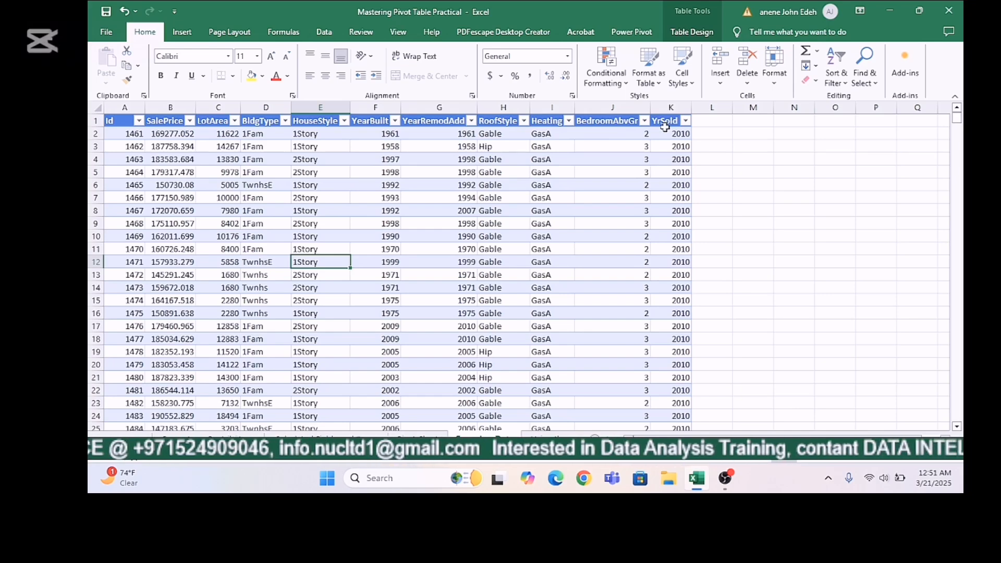
click(232, 274)
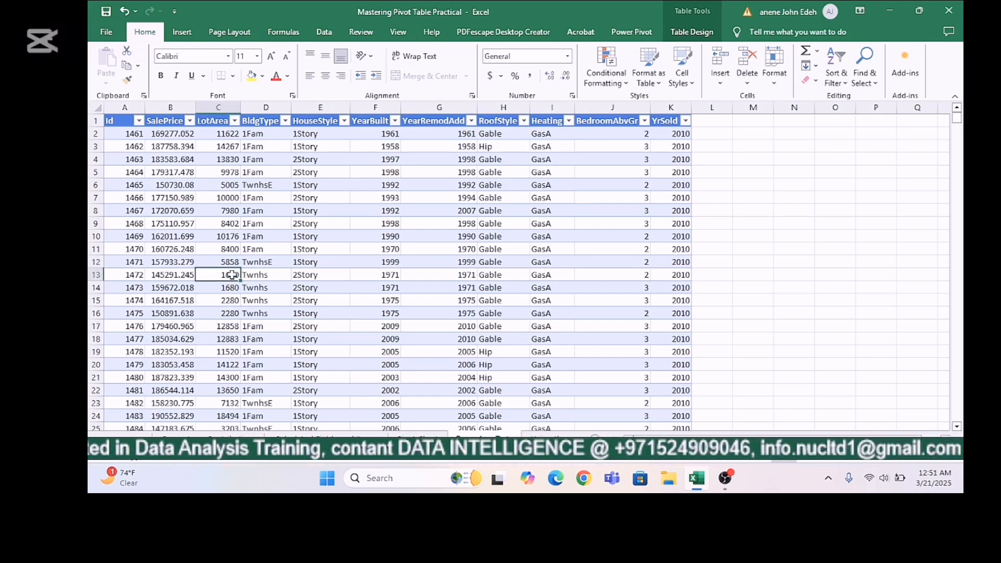
click(177, 77)
key(ctrl+a)
key(ctrl+q)
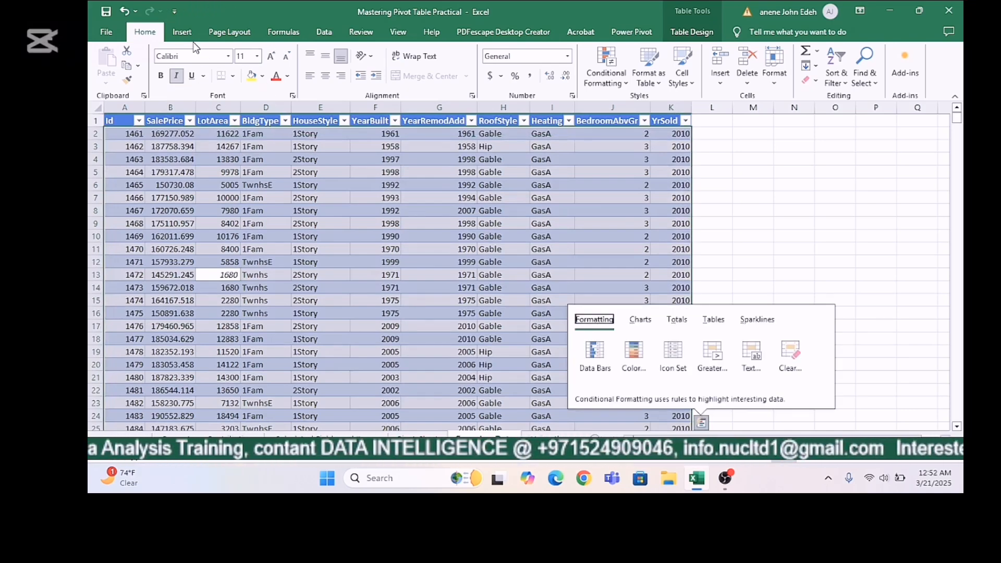
Insert a PivotTable from Table6 into the existing Grouping Data worksheet at cell M2
click(182, 32)
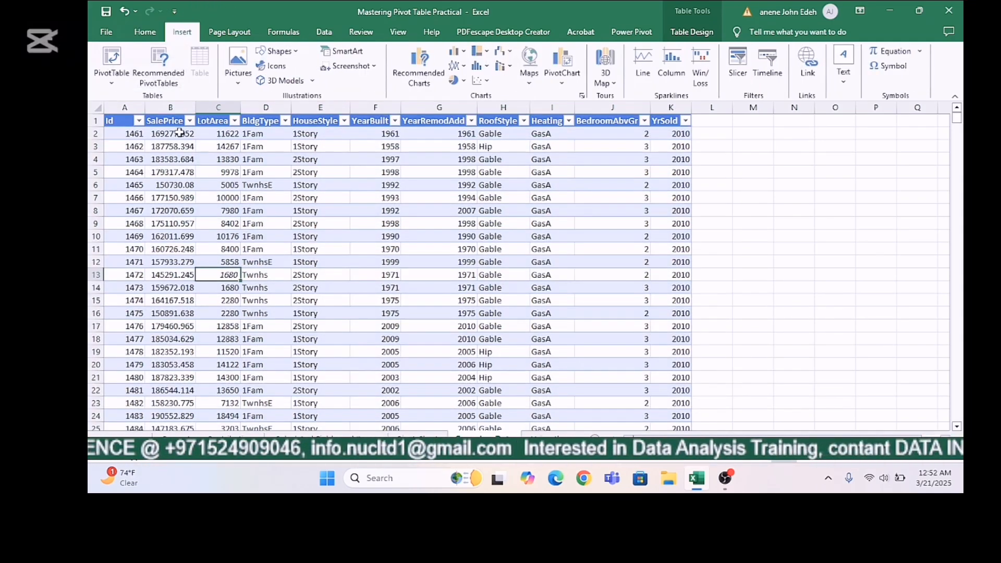
click(112, 87)
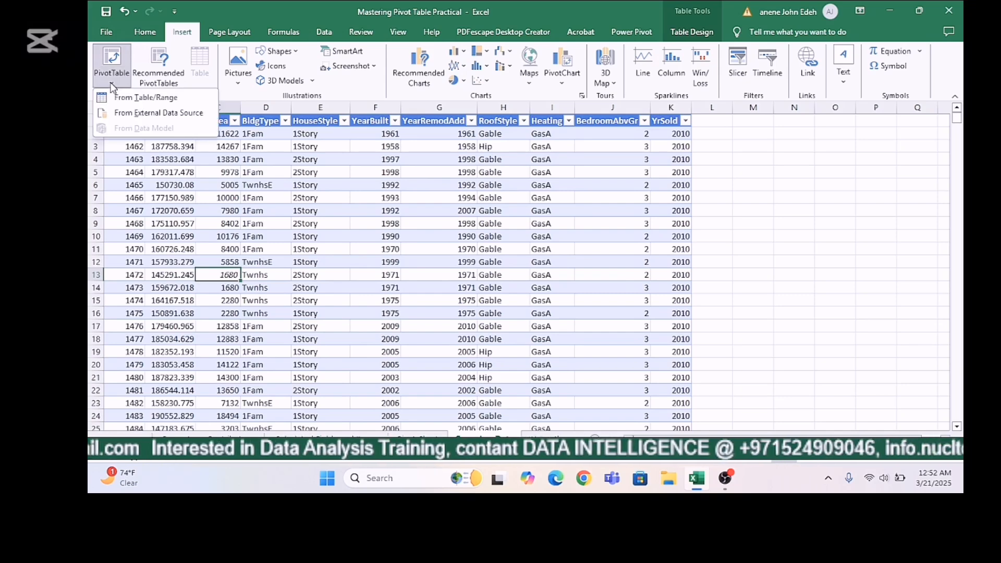
click(117, 99)
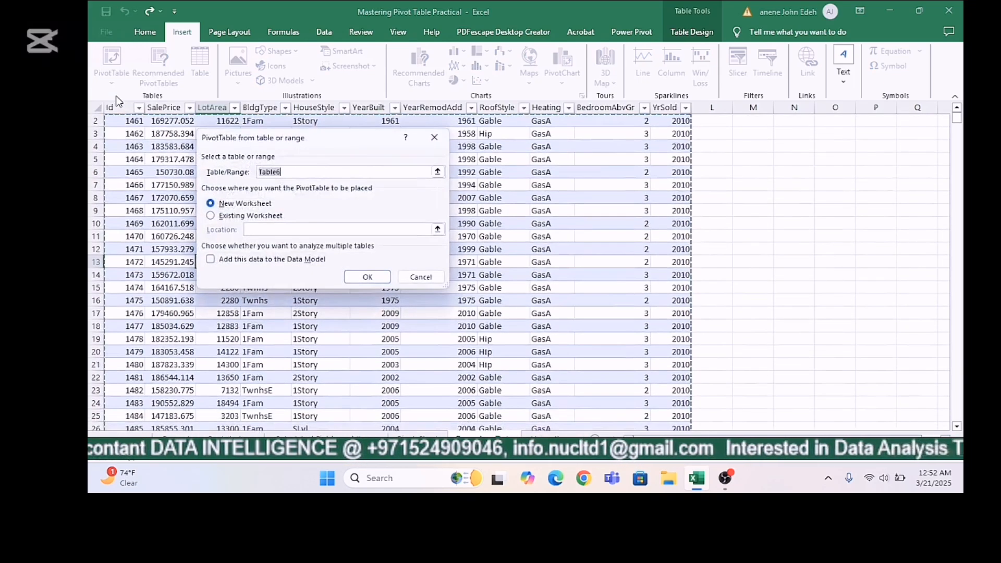
click(227, 217)
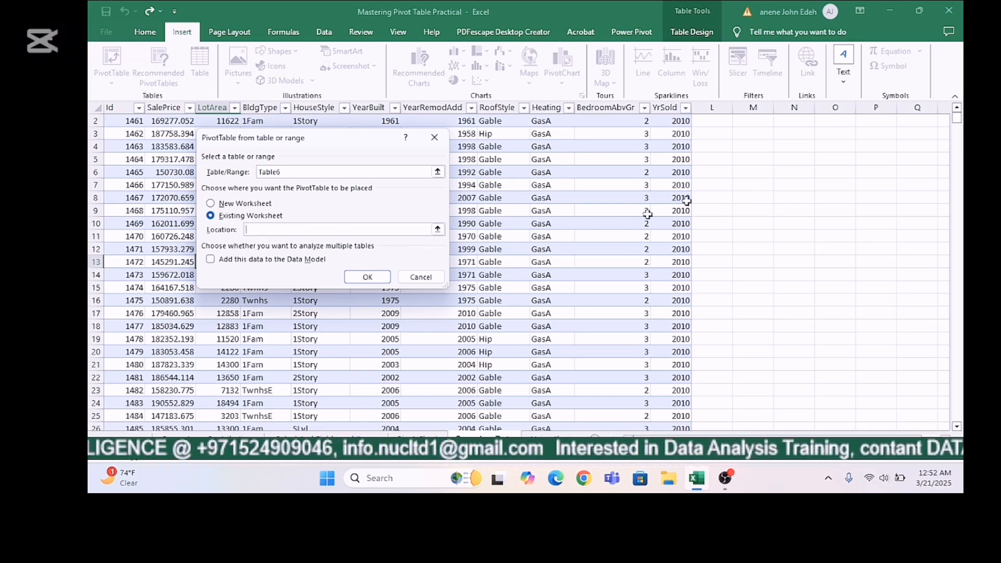
click(763, 123)
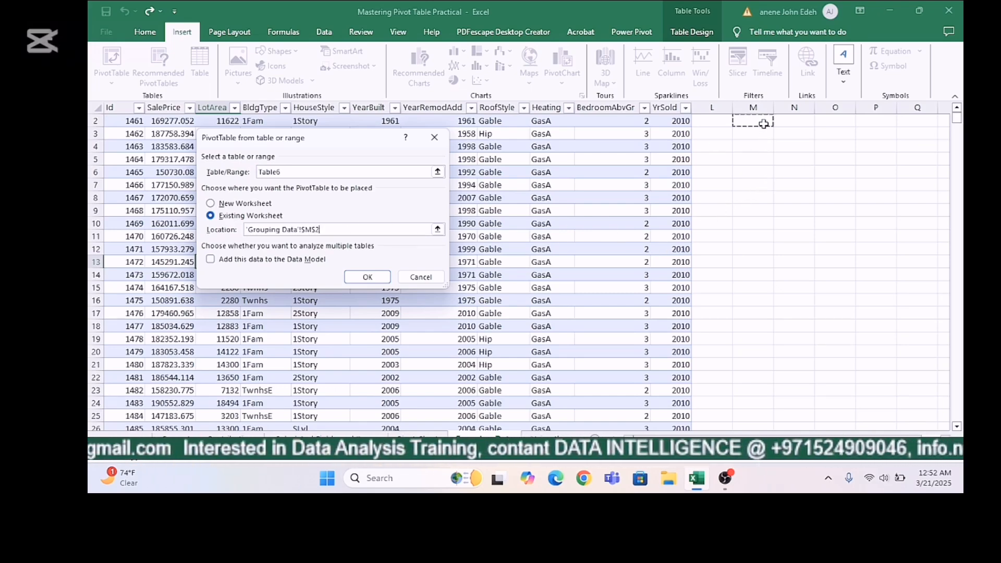
click(355, 277)
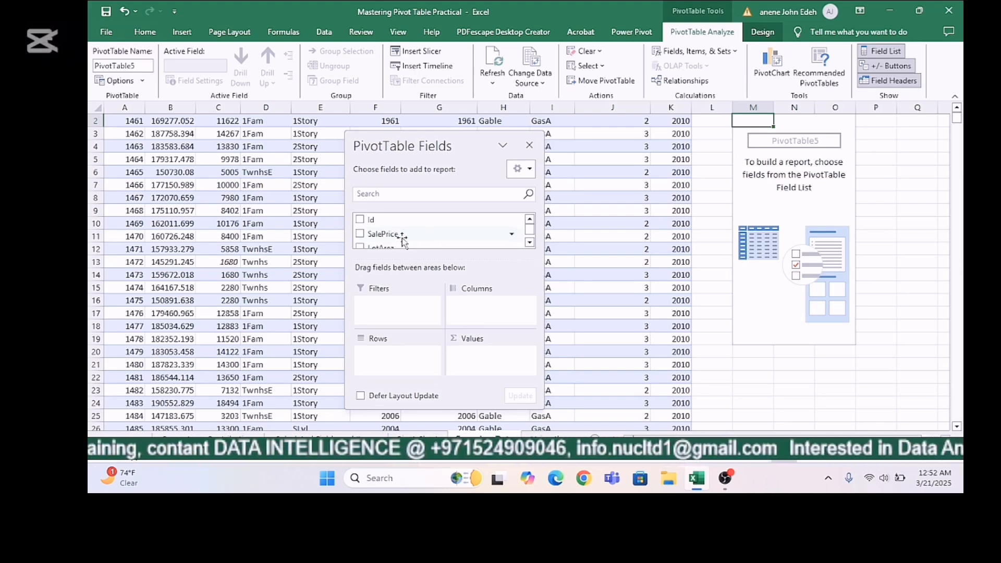
Add SalePrice to the pivot table's Values area and BldgType to its Rows area
drag(402, 237, 476, 359)
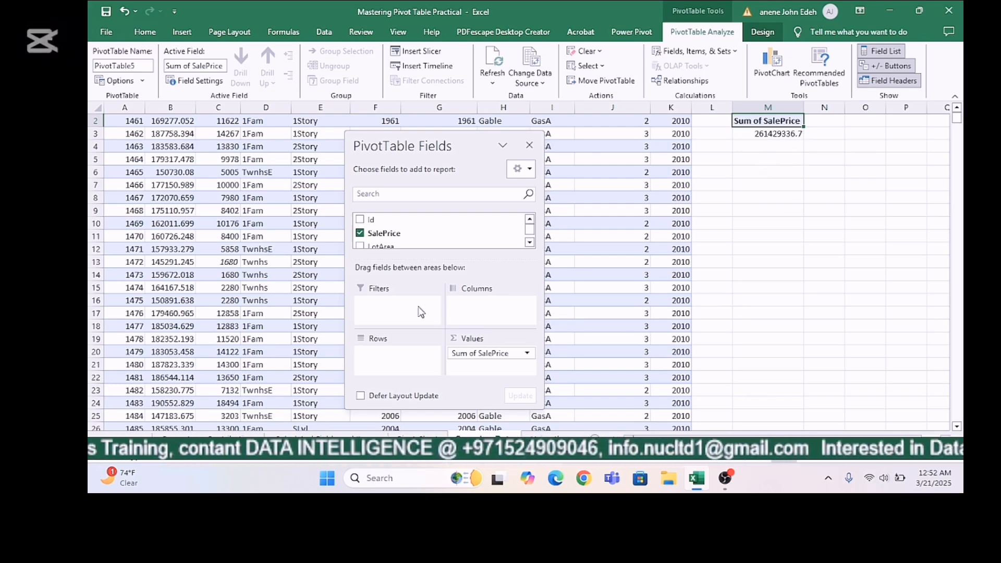
scroll(526, 229, down, 1)
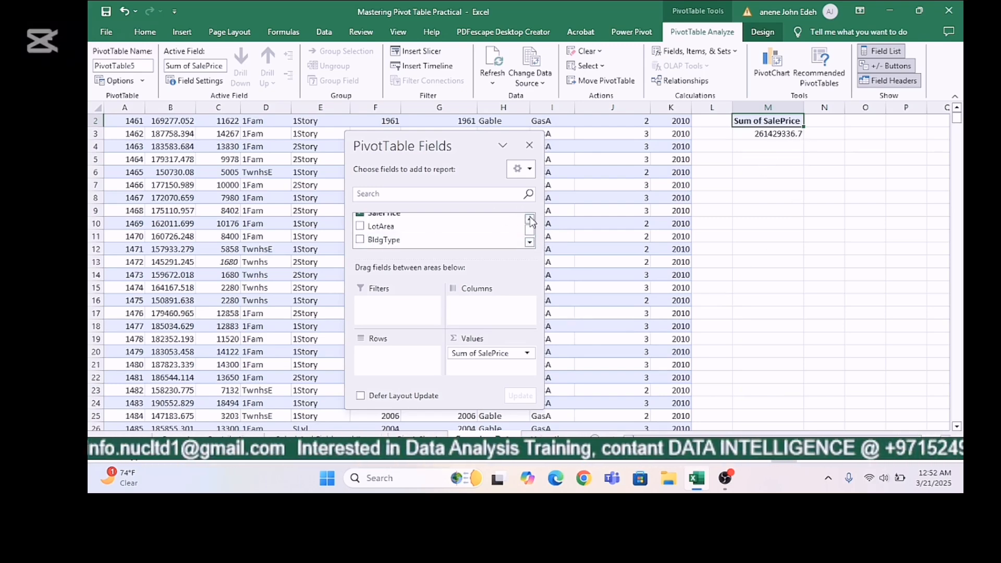
click(529, 219)
click(529, 220)
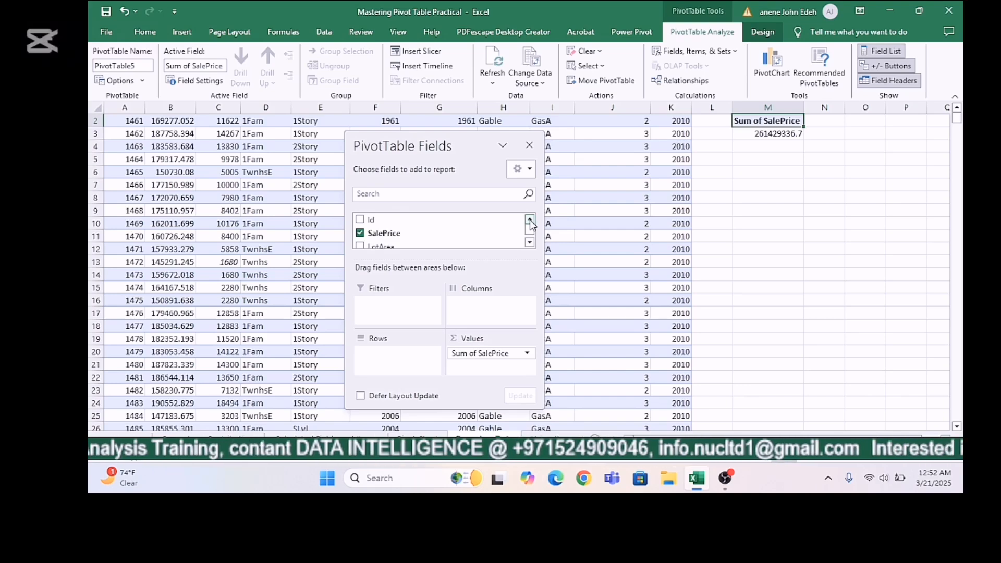
click(529, 243)
click(529, 243)
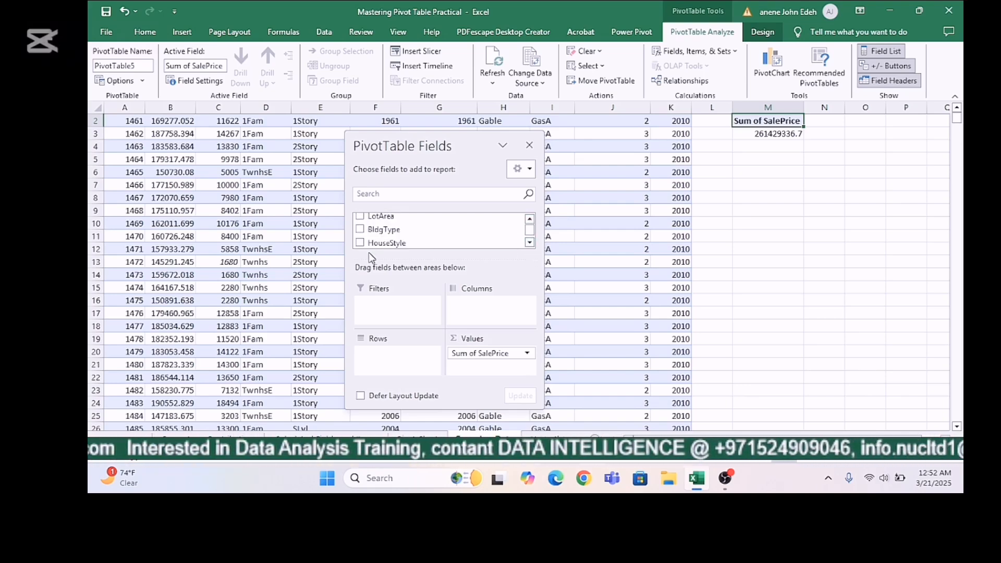
drag(372, 232, 377, 355)
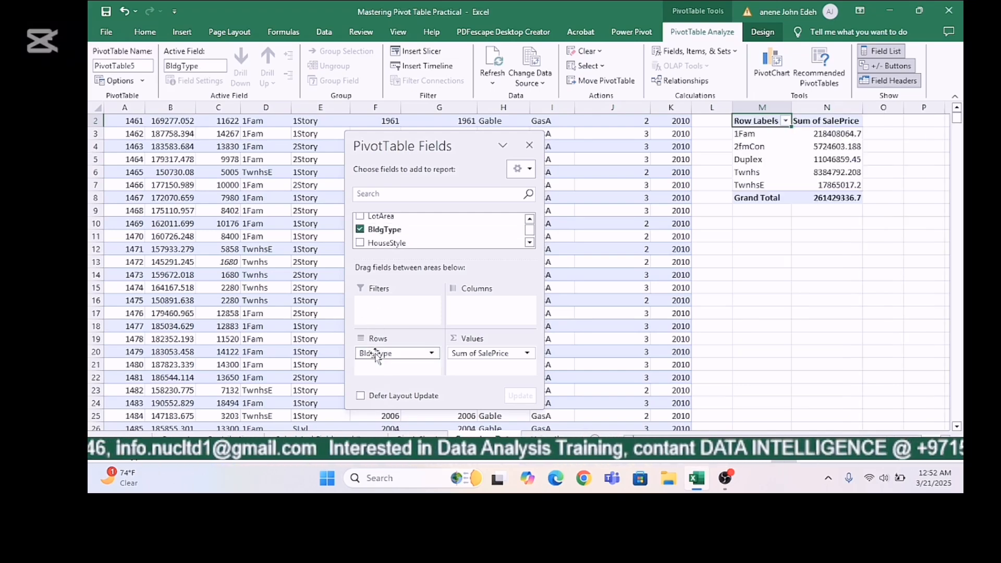
Replace BldgType with YearBuilt in the pivot table's Rows area
click(530, 220)
click(530, 219)
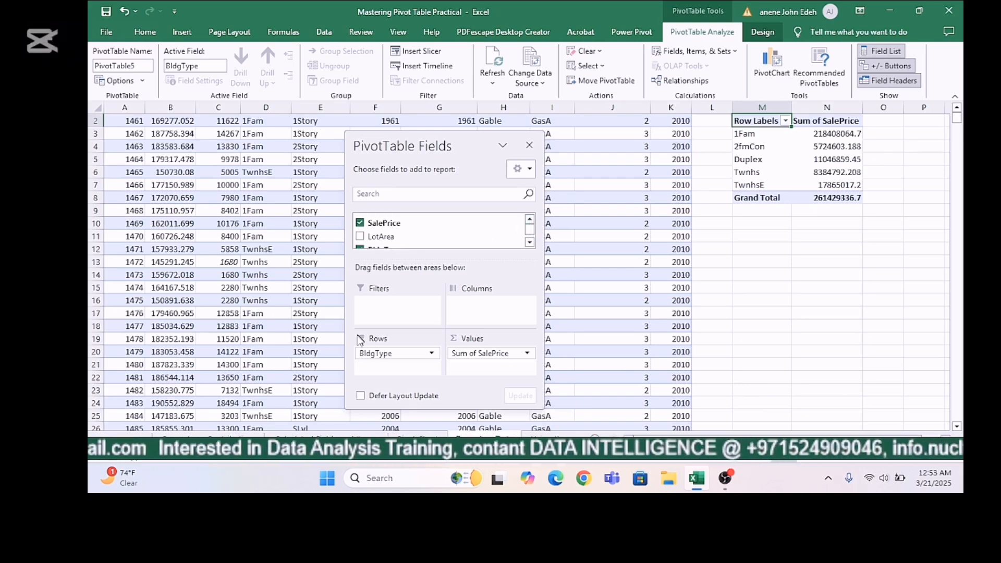
mouse_move(365, 353)
mouse_down()
mouse_move(409, 230)
mouse_move(382, 266)
mouse_move(376, 362)
mouse_up()
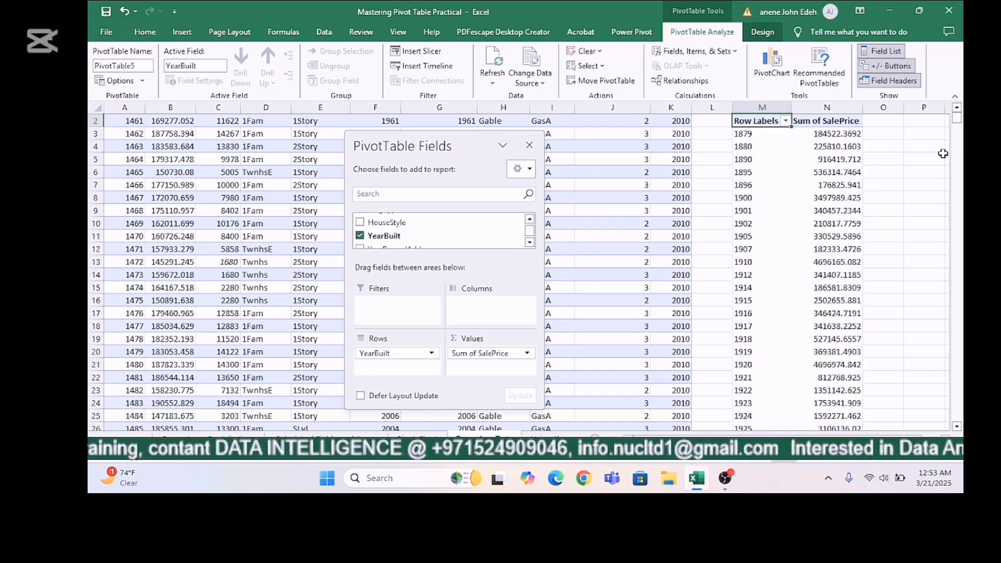
Format the Sum of SalePrice column N as Currency with the $ symbol and 0 decimal places
click(957, 108)
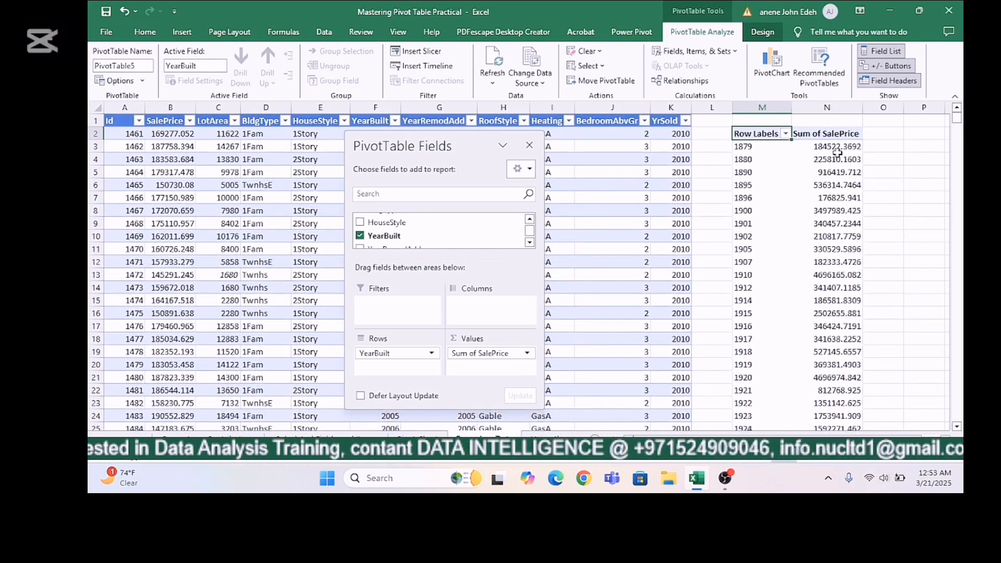
click(834, 106)
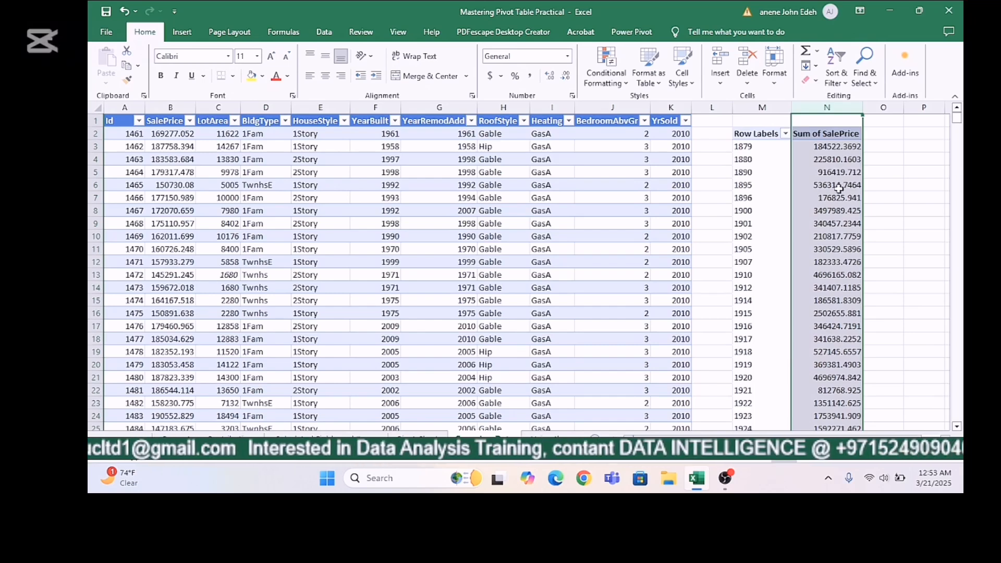
mouse_move(838, 188)
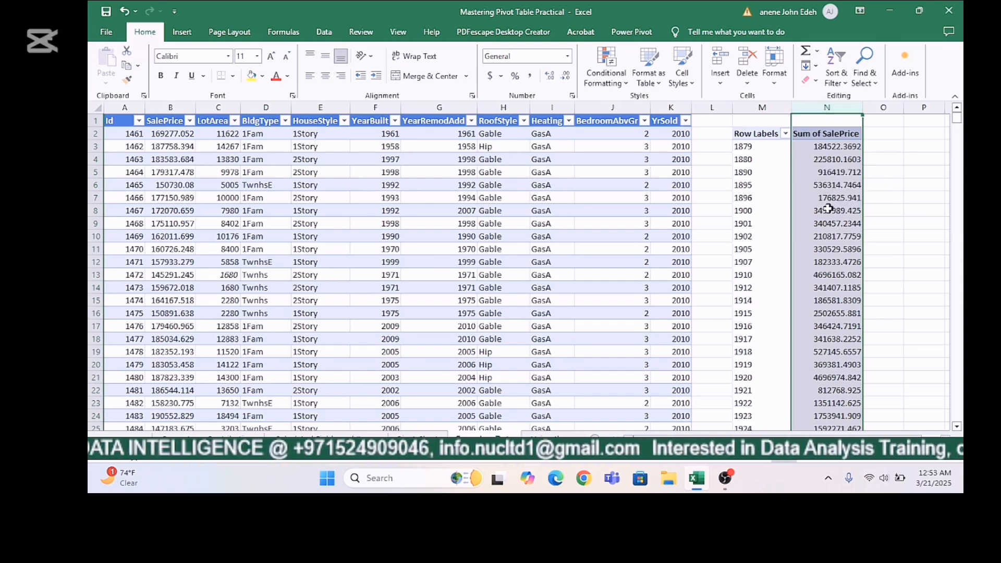
right_click(827, 185)
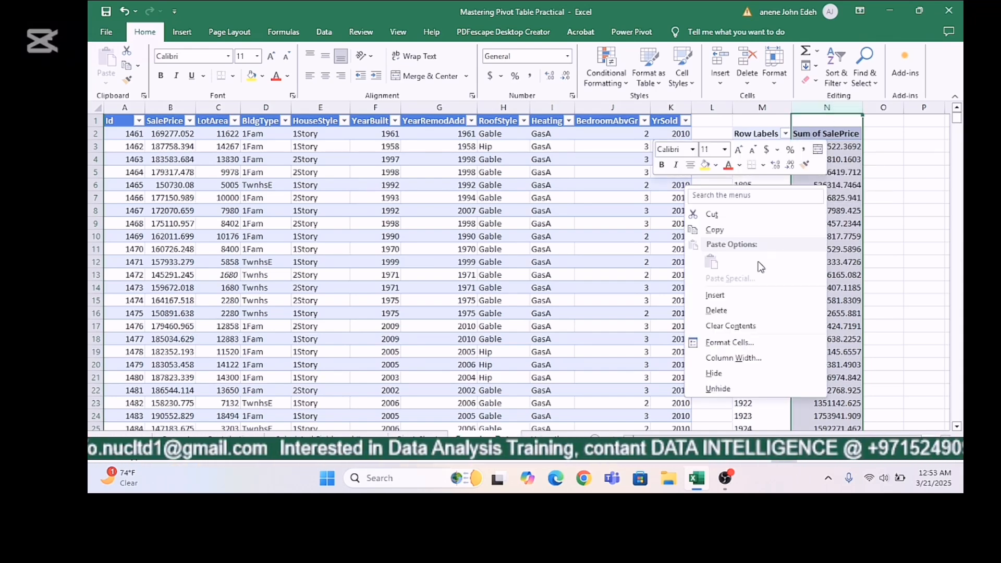
click(728, 342)
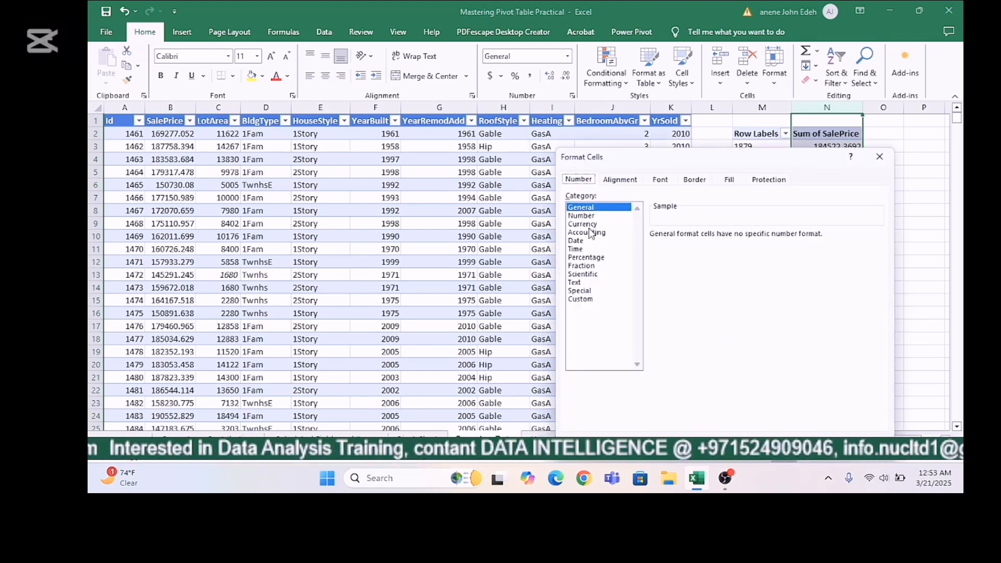
click(582, 224)
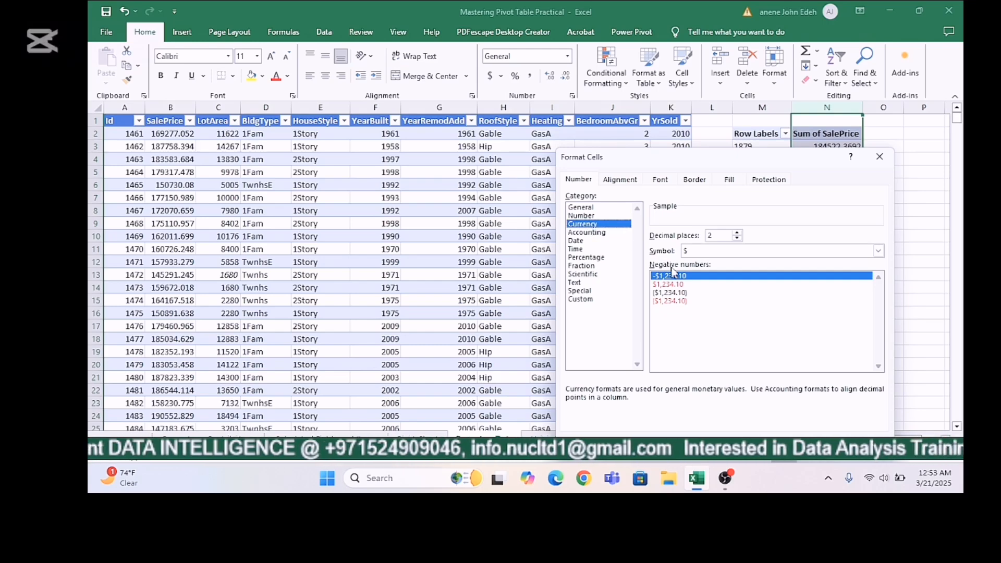
click(736, 237)
click(736, 237)
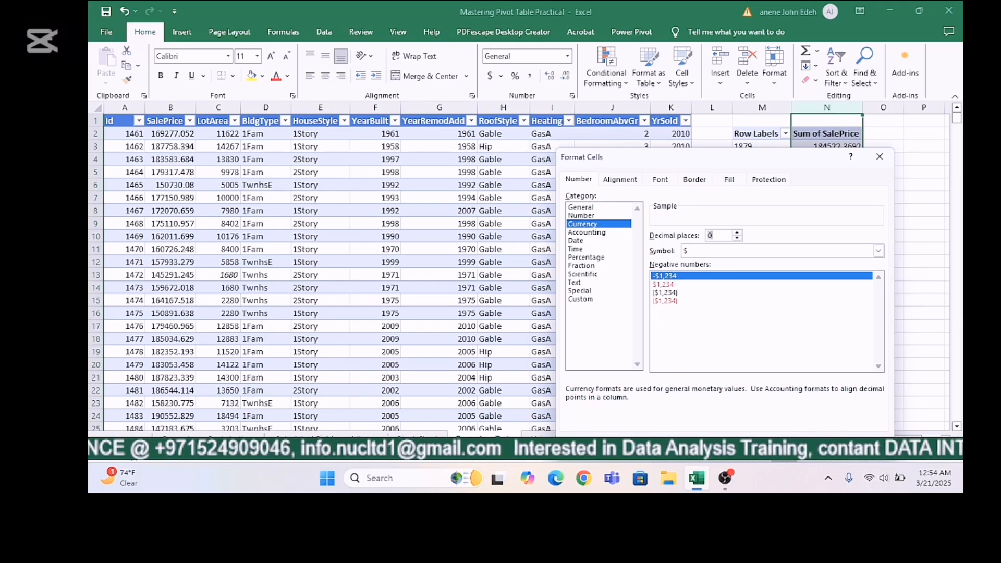
key(Return)
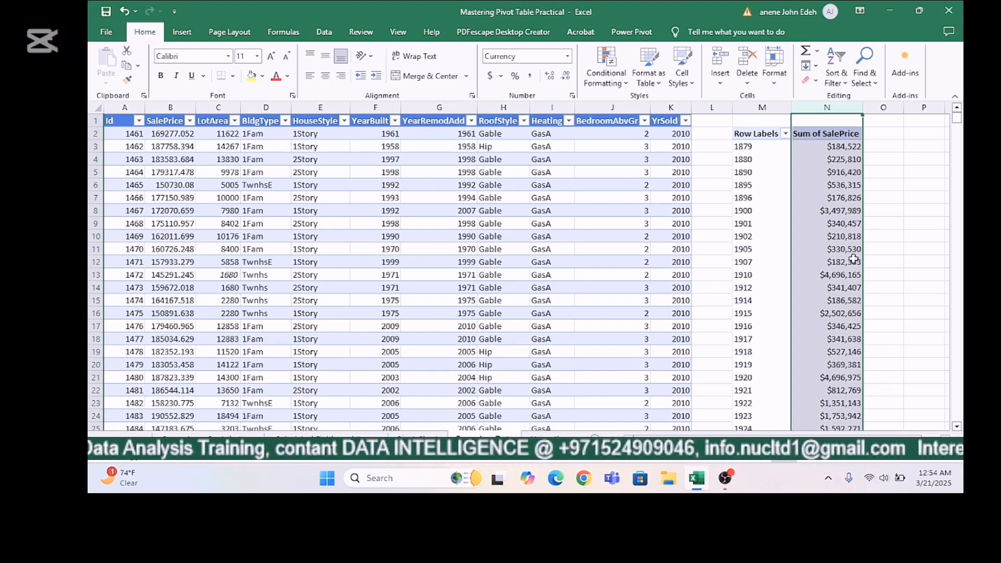
mouse_move(843, 216)
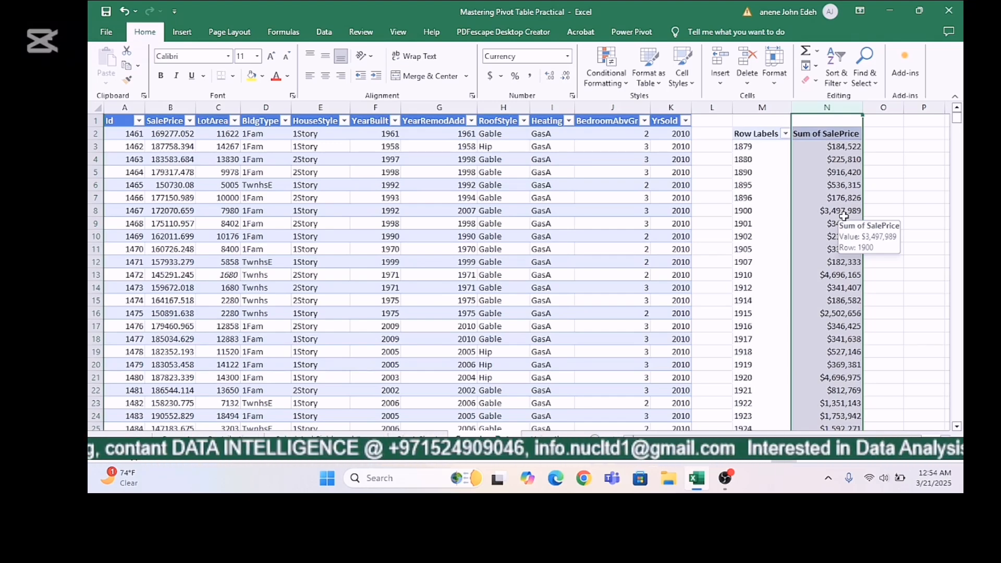
drag(843, 216, 853, 147)
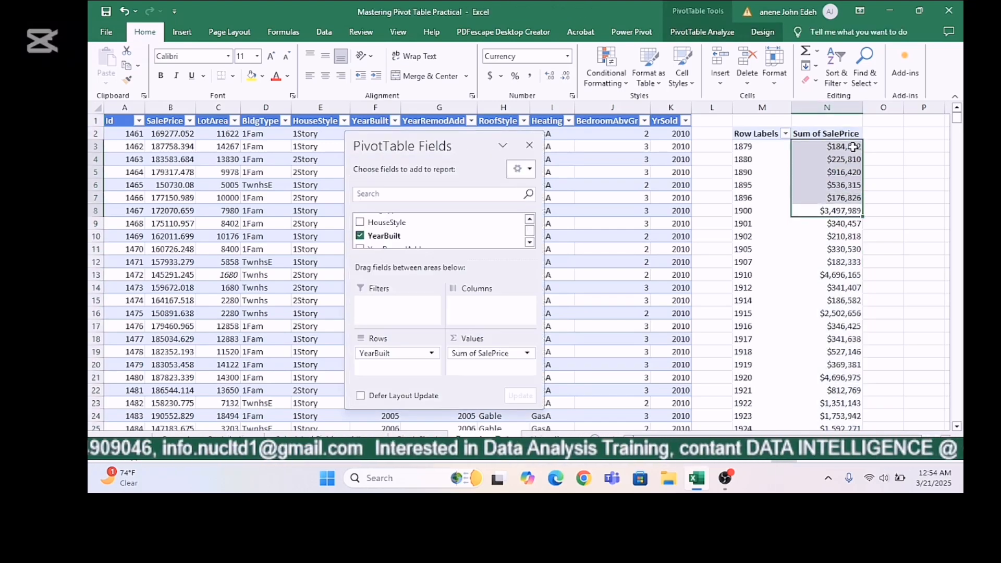
click(883, 237)
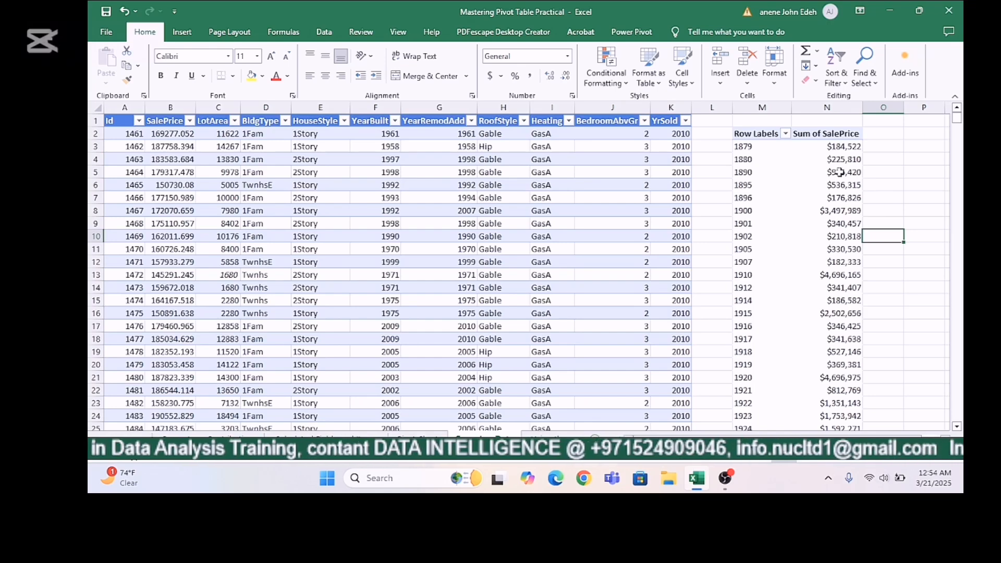
click(839, 172)
right_click(839, 172)
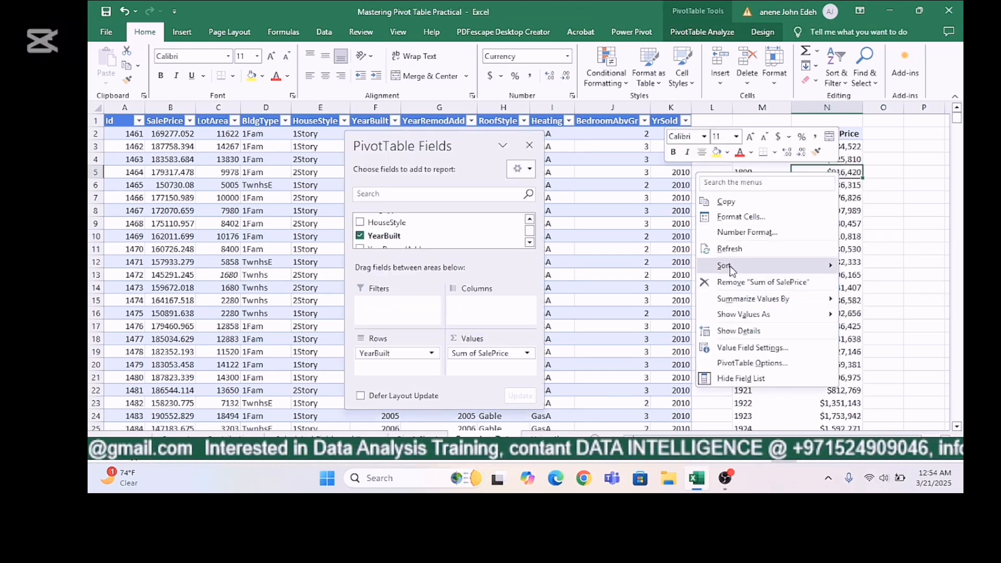
mouse_move(732, 270)
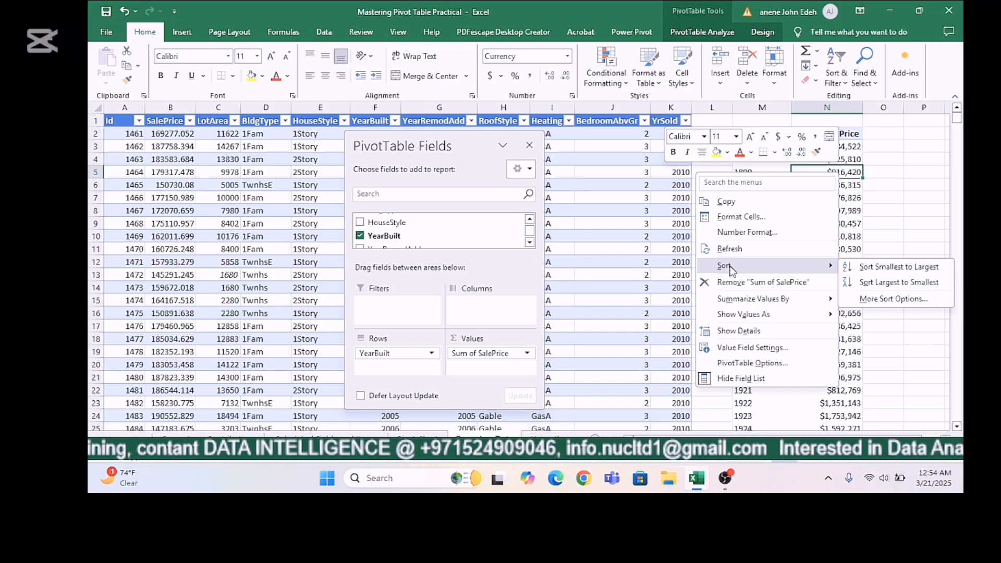
click(860, 226)
Change the pivot table's SalePrice value field to summarize by Average
click(849, 215)
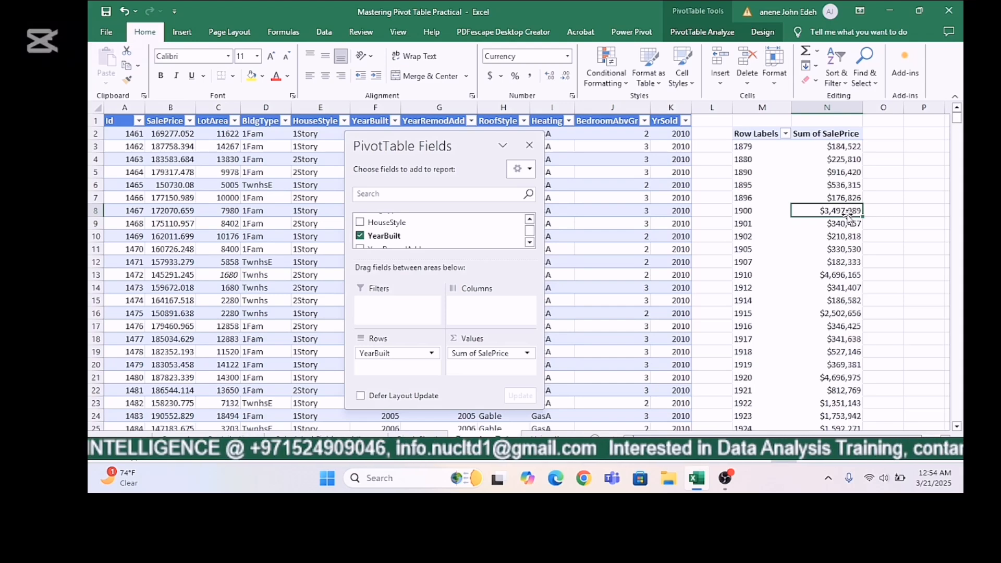
right_click(848, 218)
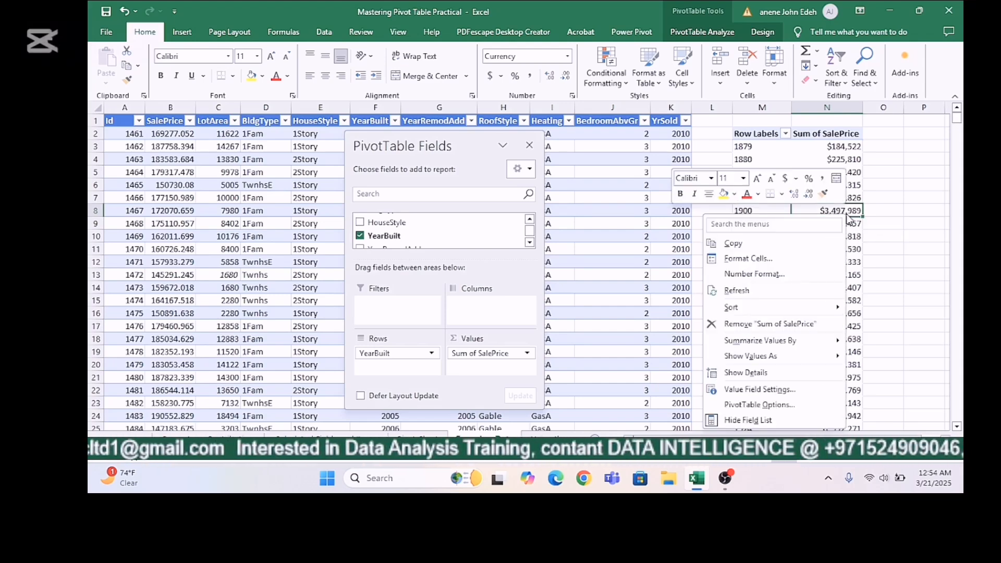
click(779, 395)
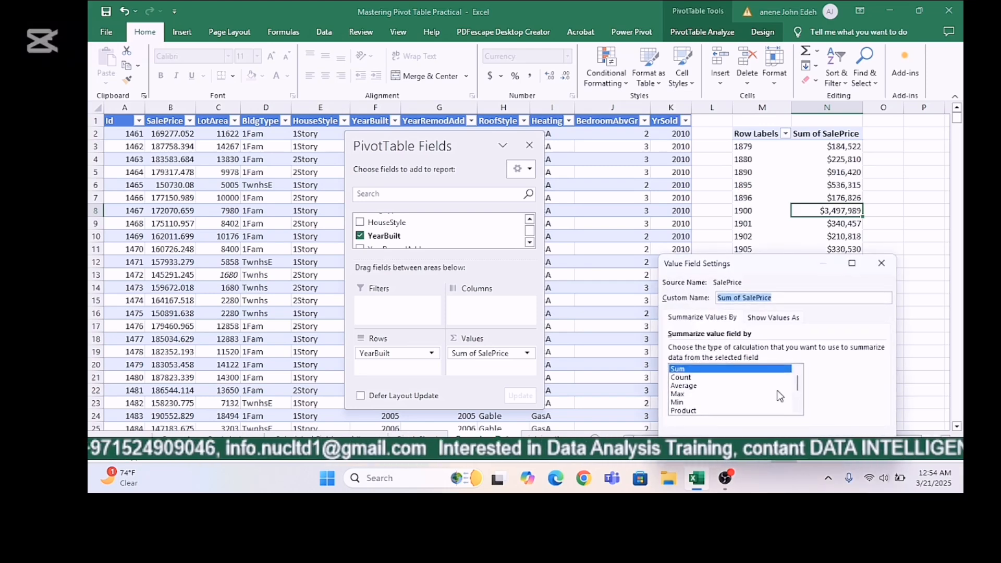
click(694, 386)
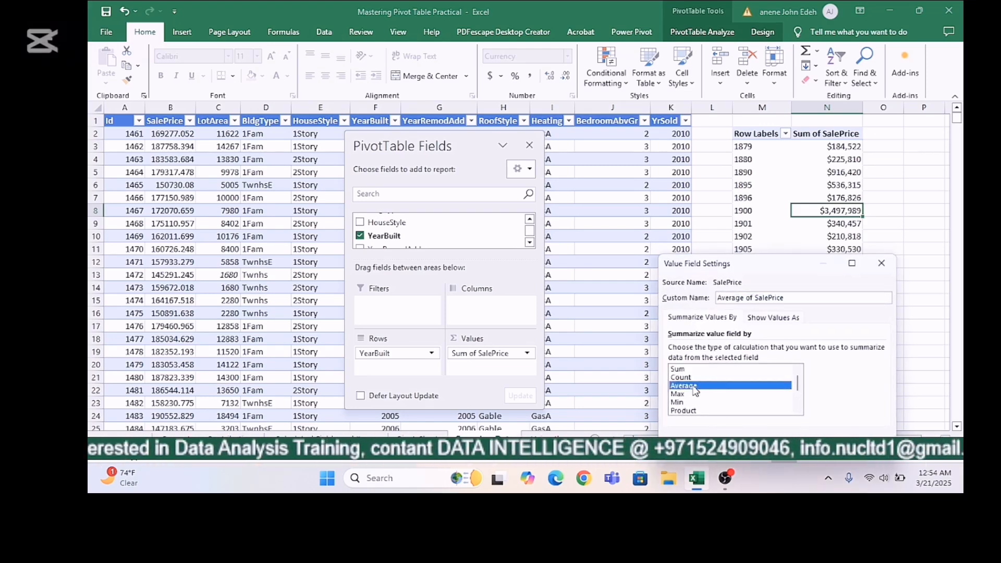
click(819, 448)
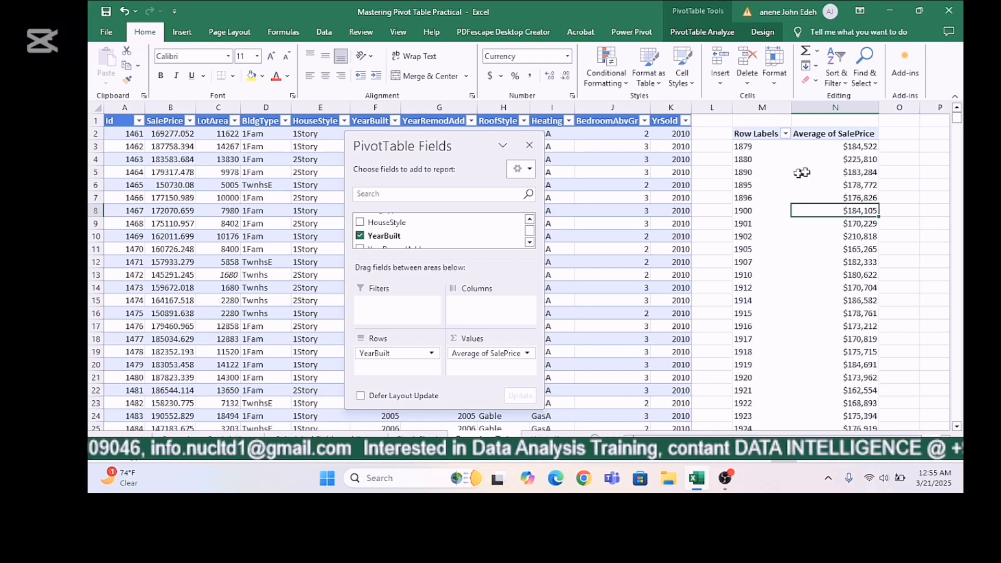
Remove YearBuilt from the pivot table's Rows area and move Average of SalePrice from Values to Rows
mouse_move(865, 179)
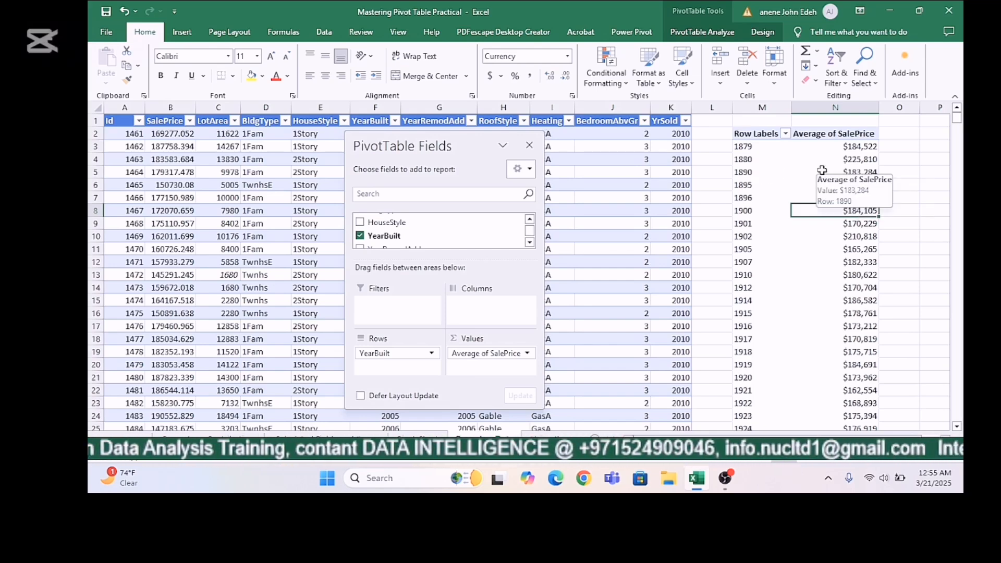
mouse_move(835, 158)
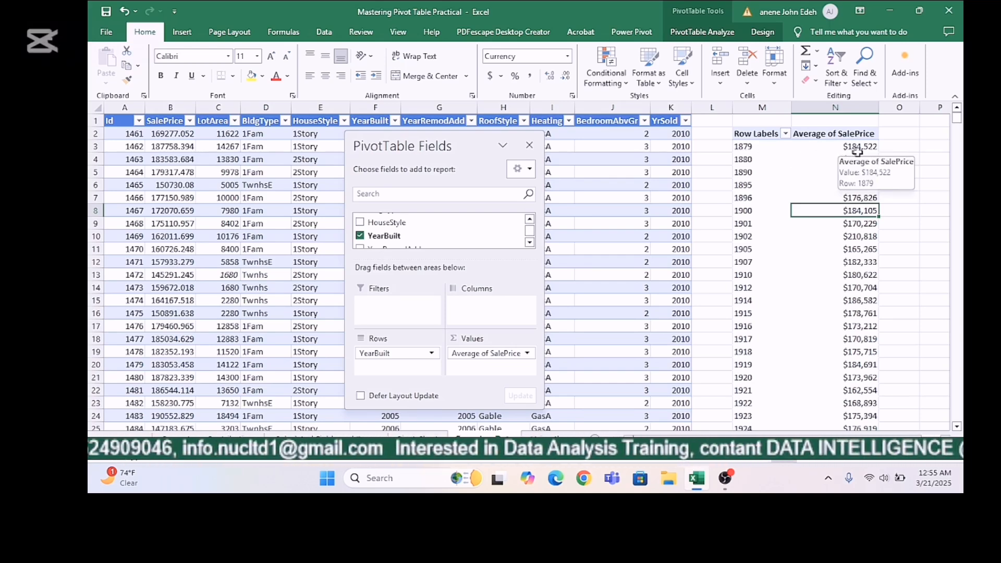
click(876, 304)
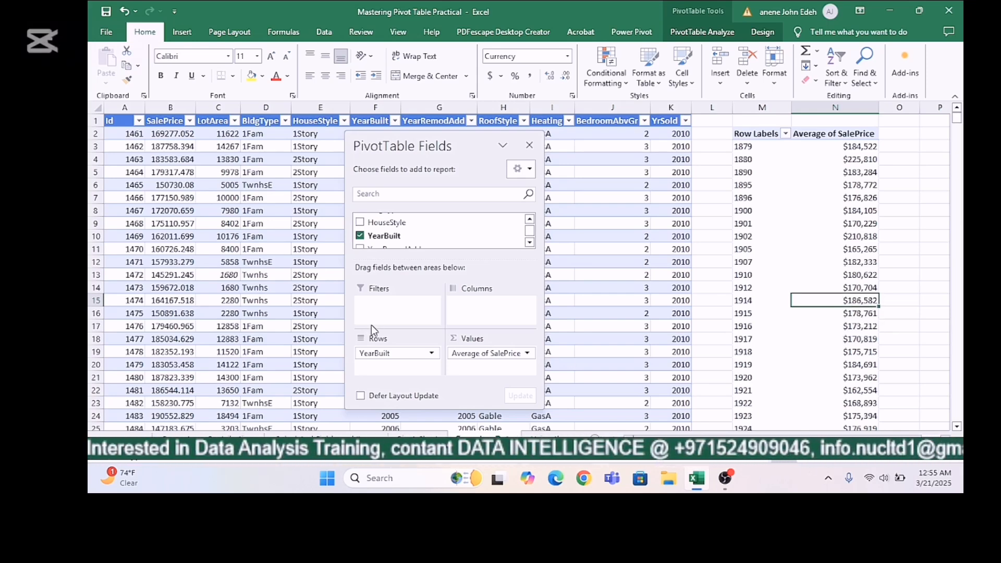
drag(384, 353, 413, 249)
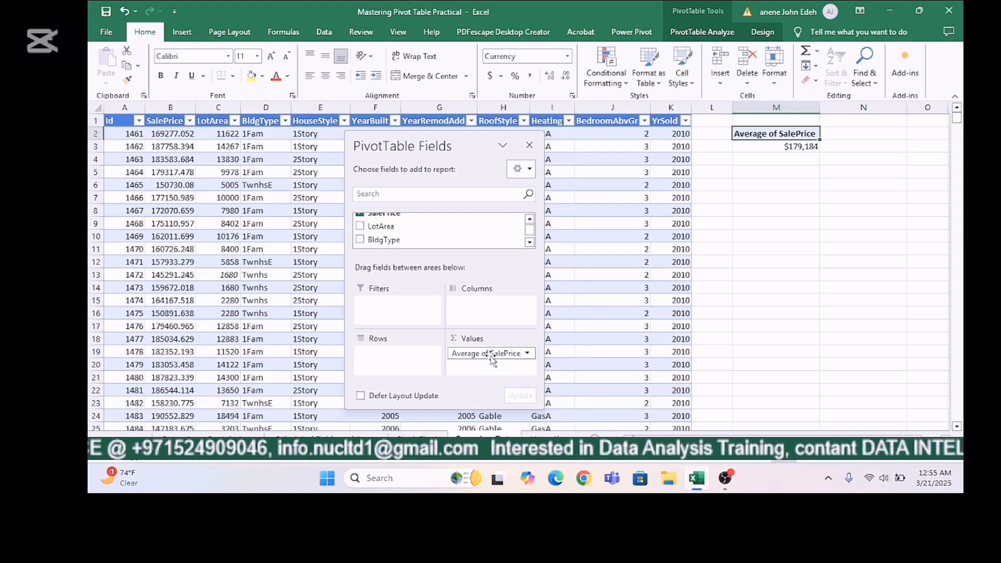
click(526, 353)
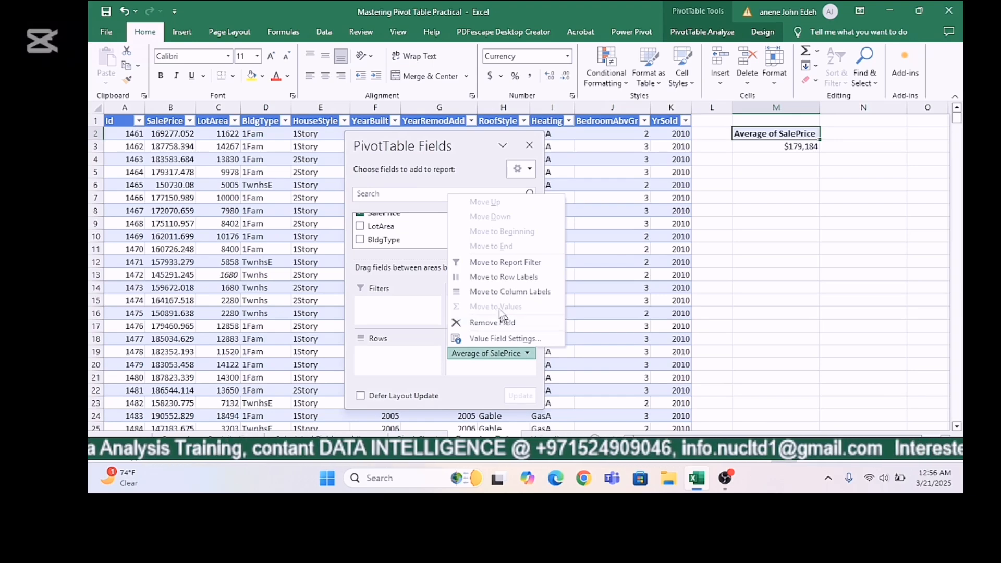
click(493, 279)
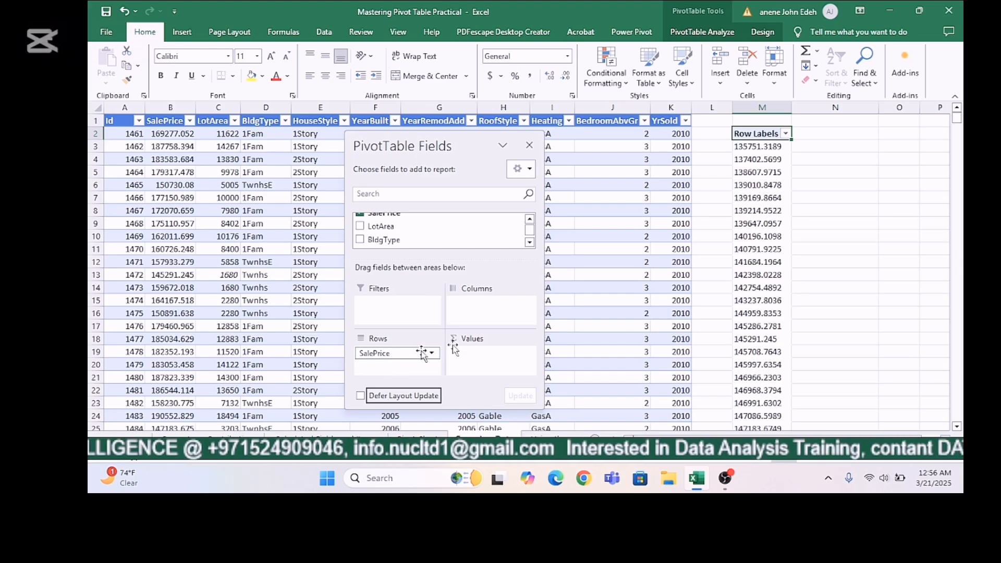
Start grouping the pivot table's SalePrice row labels and set the starting value to 10000
right_click(762, 162)
key(Escape)
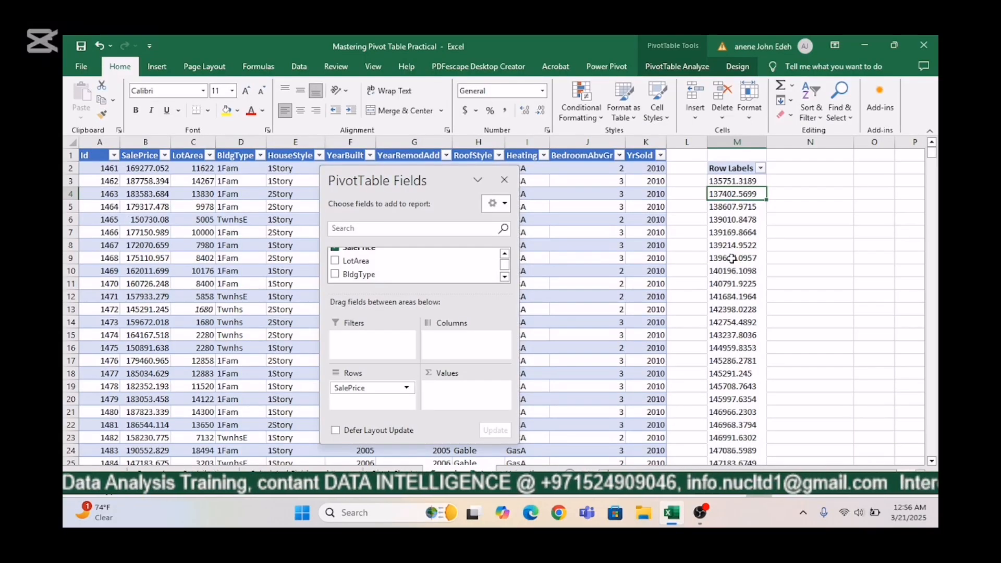
click(729, 249)
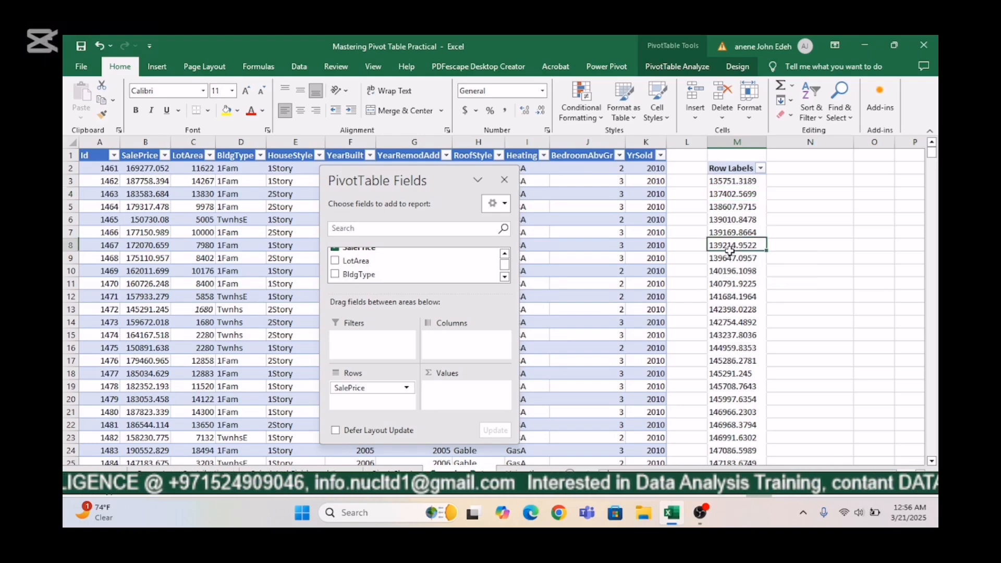
right_click(729, 250)
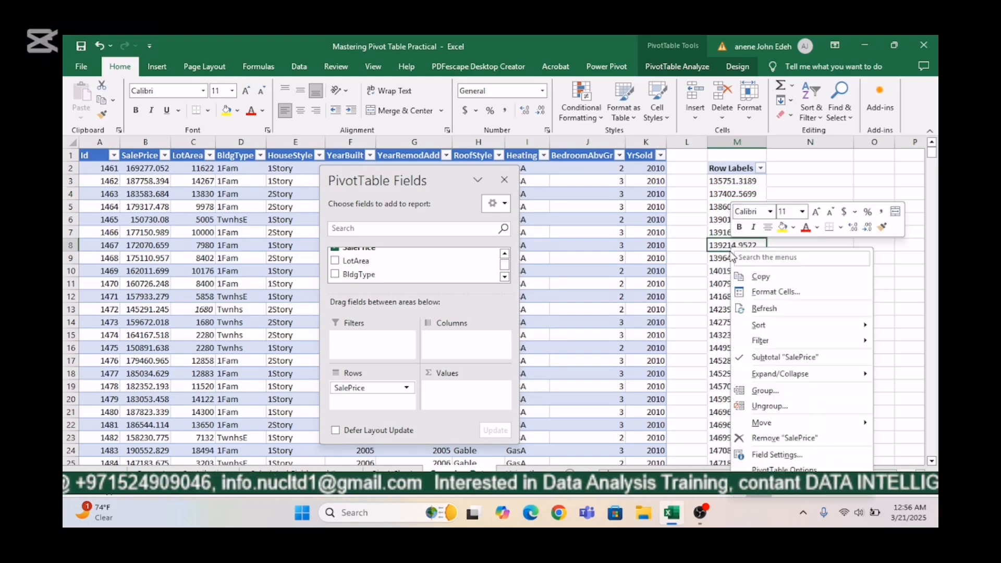
click(768, 392)
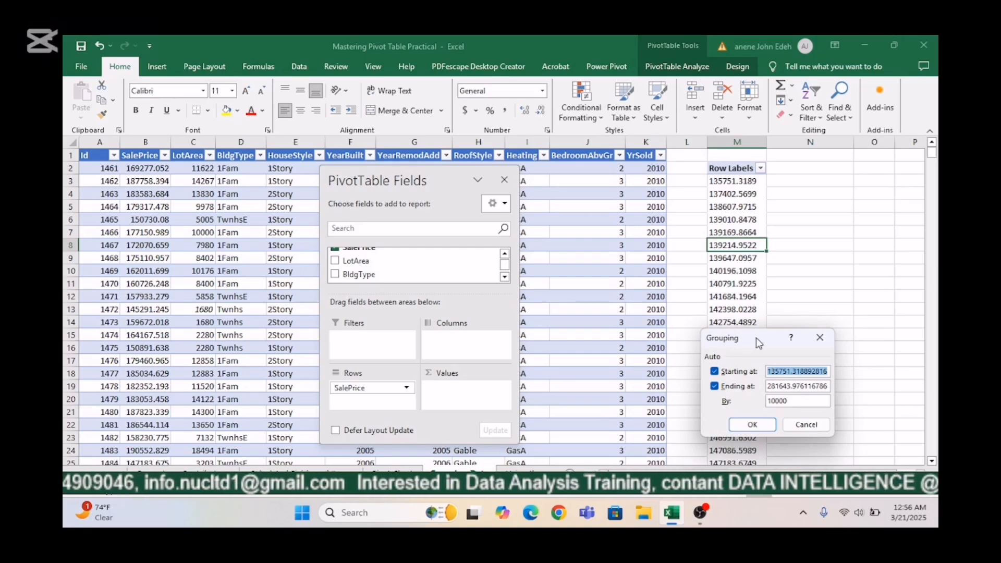
drag(755, 337, 624, 215)
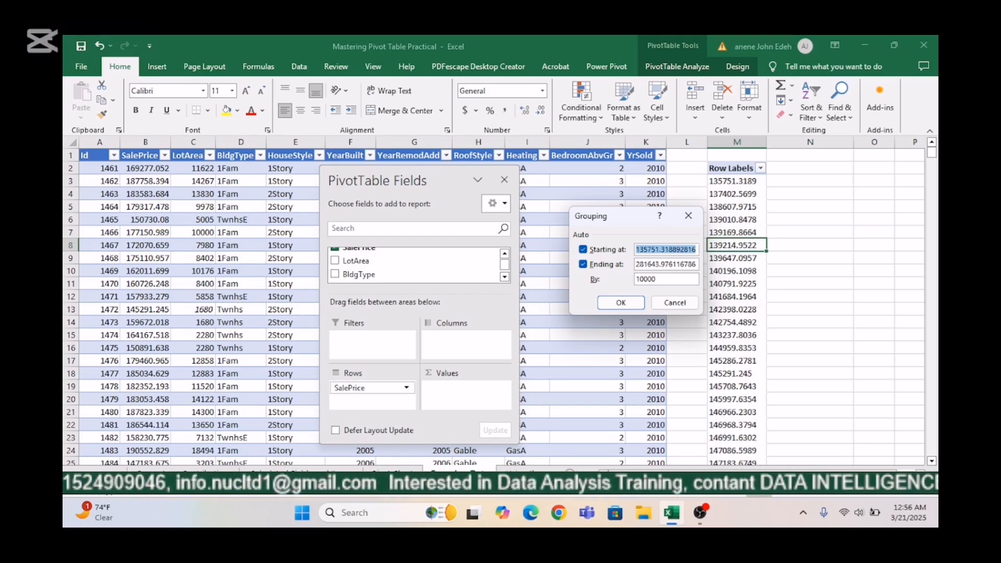
key(BackSpace)
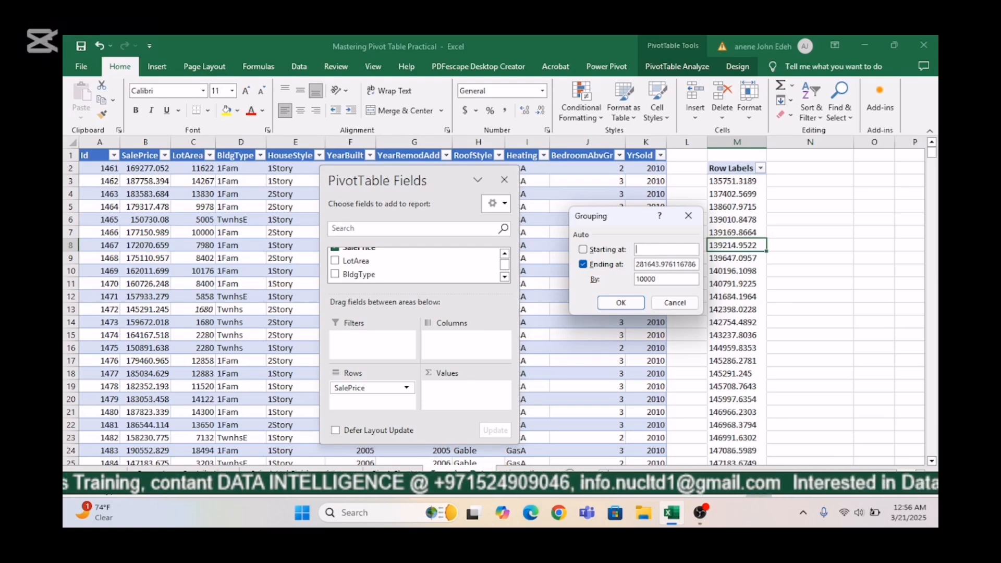
text(10000)
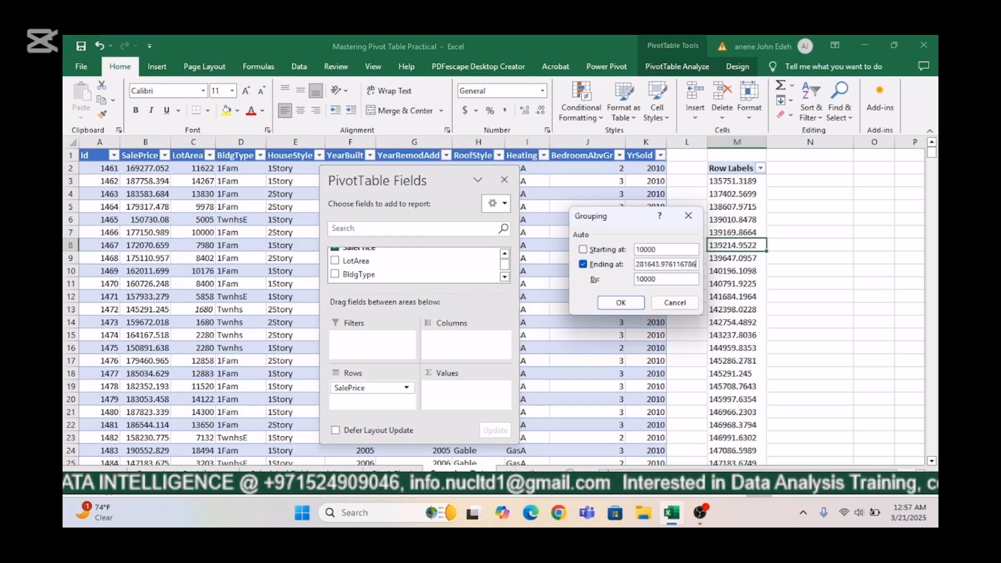
Set the grouping's ending value to 600000 and its interval to 250000, and apply it to the SalePrice rows
key(BackSpace)
key(BackSpace)
key(BackSpace)
key(BackSpace)
key(BackSpace)
key(BackSpace)
key(BackSpace)
key(BackSpace)
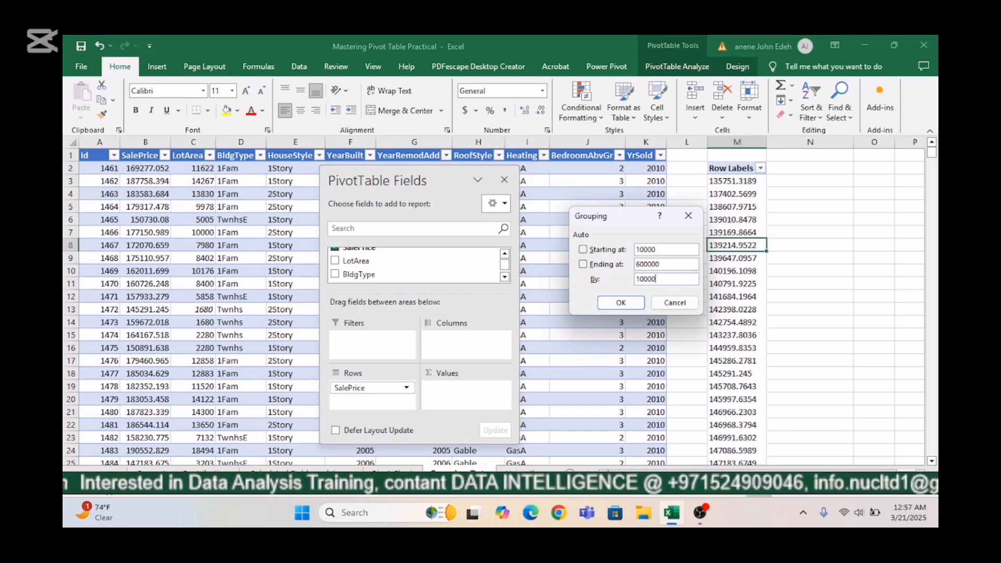
key(BackSpace)
key(BackSpace)
key(BackSpace)
key(BackSpace)
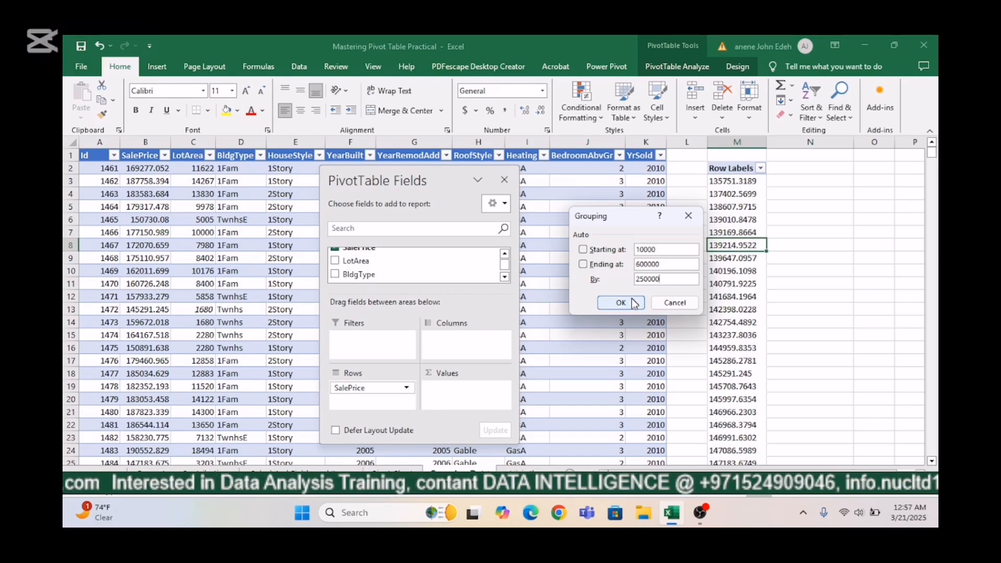
click(622, 302)
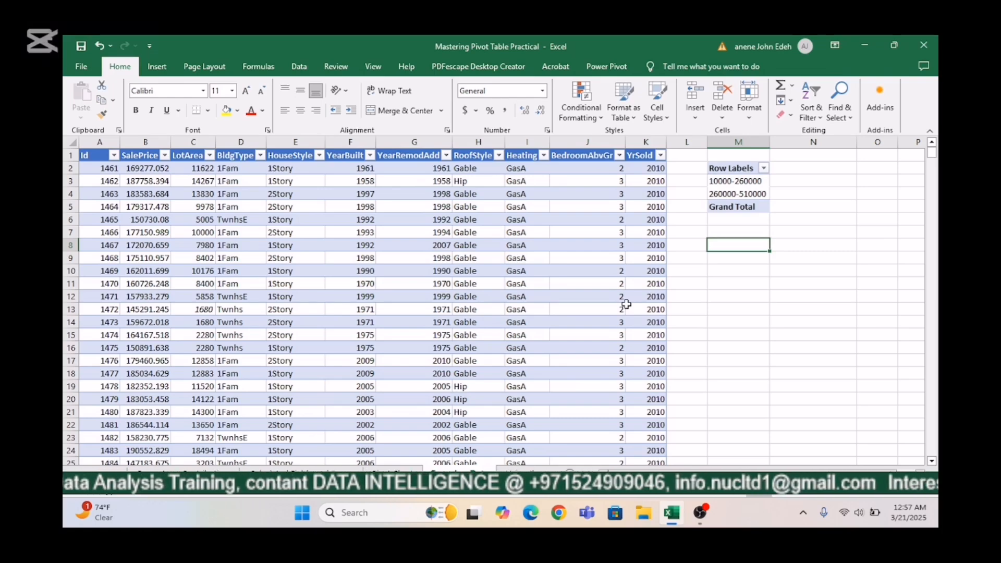
Undo the grouping of the SalePrice row labels
key(ctrl+z)
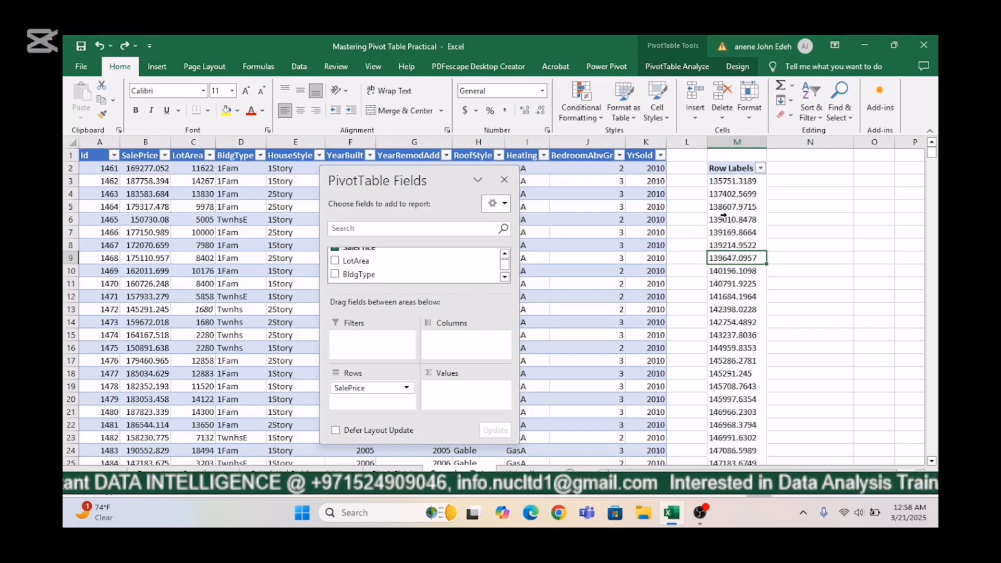
click(722, 241)
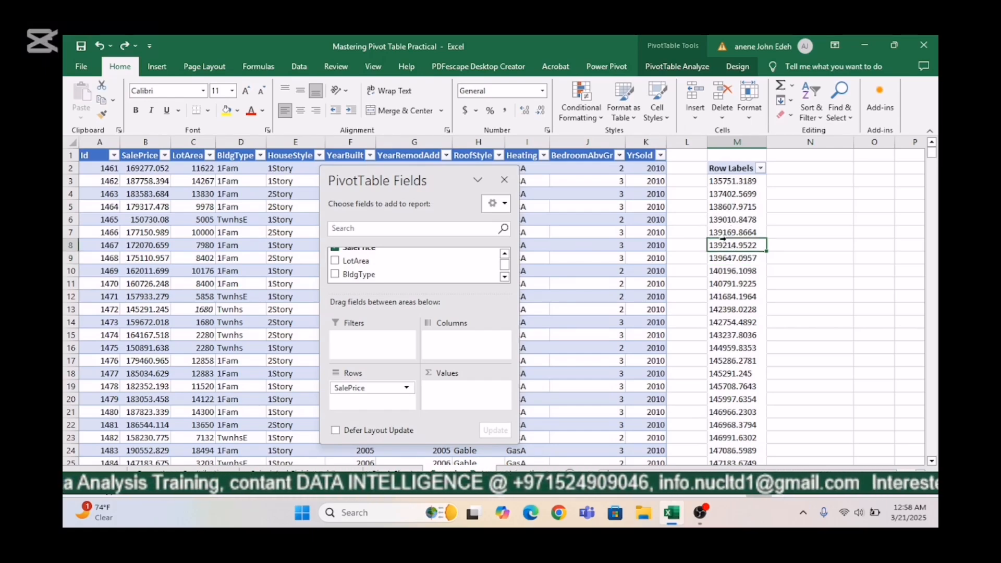
click(746, 301)
click(811, 283)
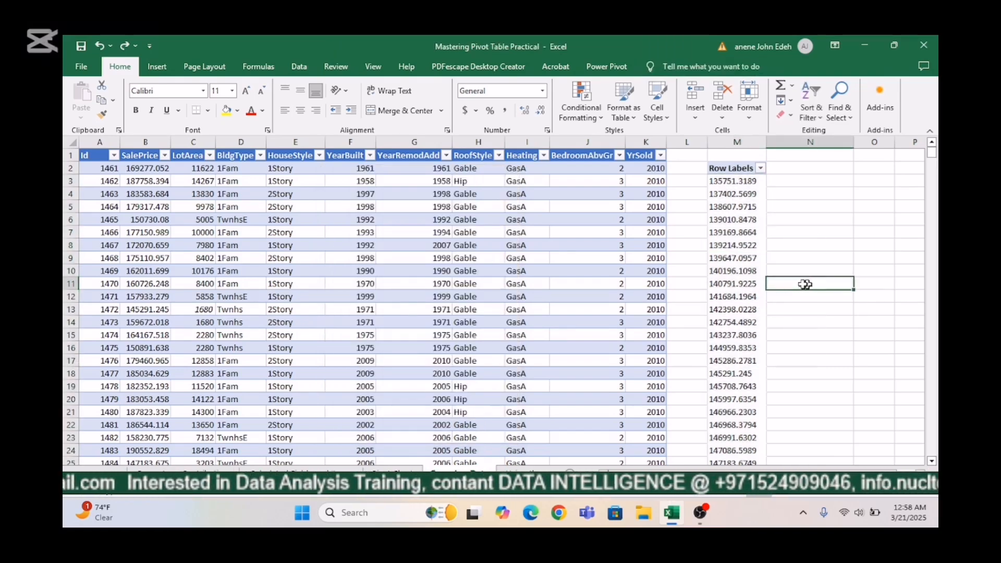
click(728, 261)
click(748, 249)
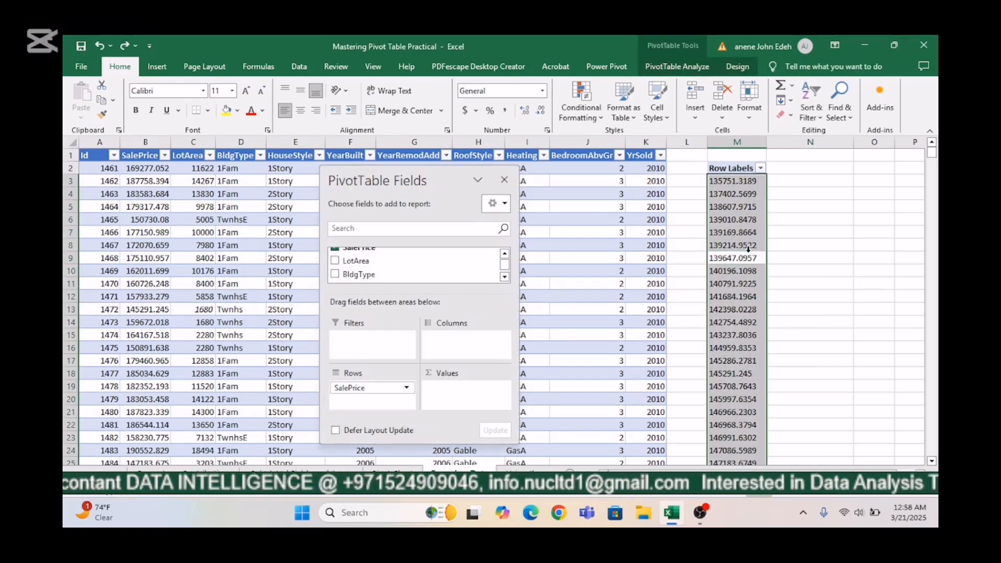
drag(796, 224, 713, 241)
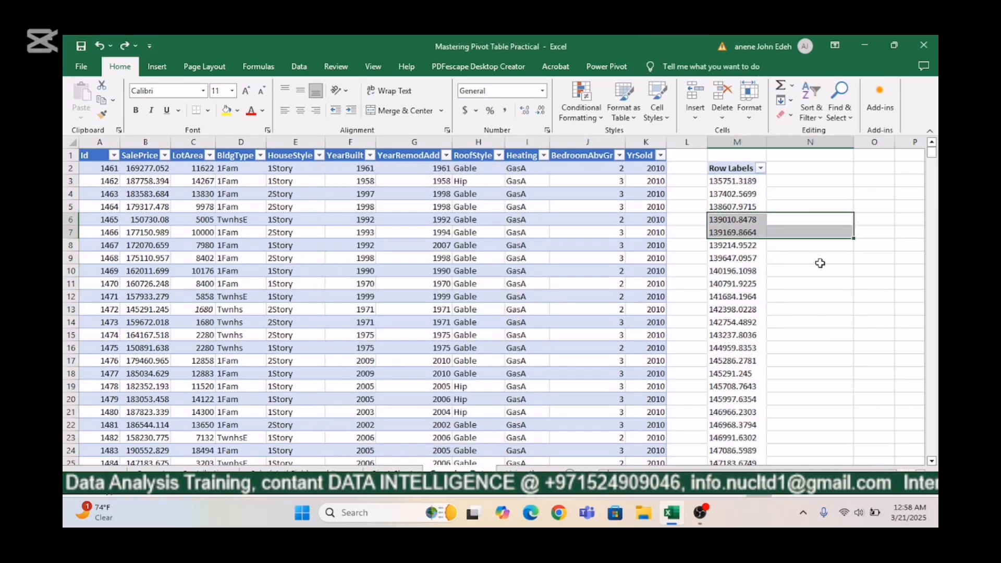
click(768, 257)
Open the Grouping settings for the SalePrice row labels and set the starting value to 10000
click(715, 248)
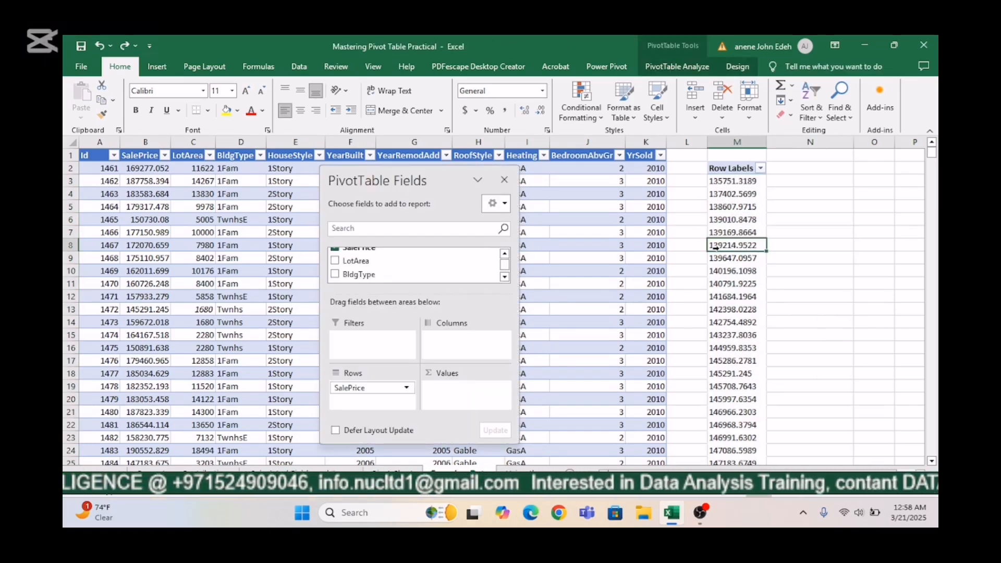
right_click(716, 244)
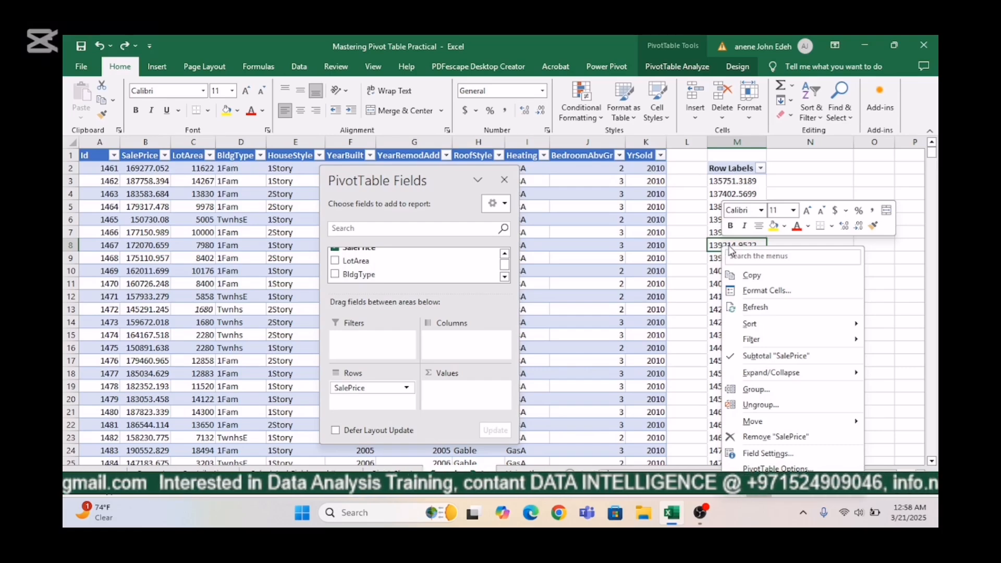
click(751, 390)
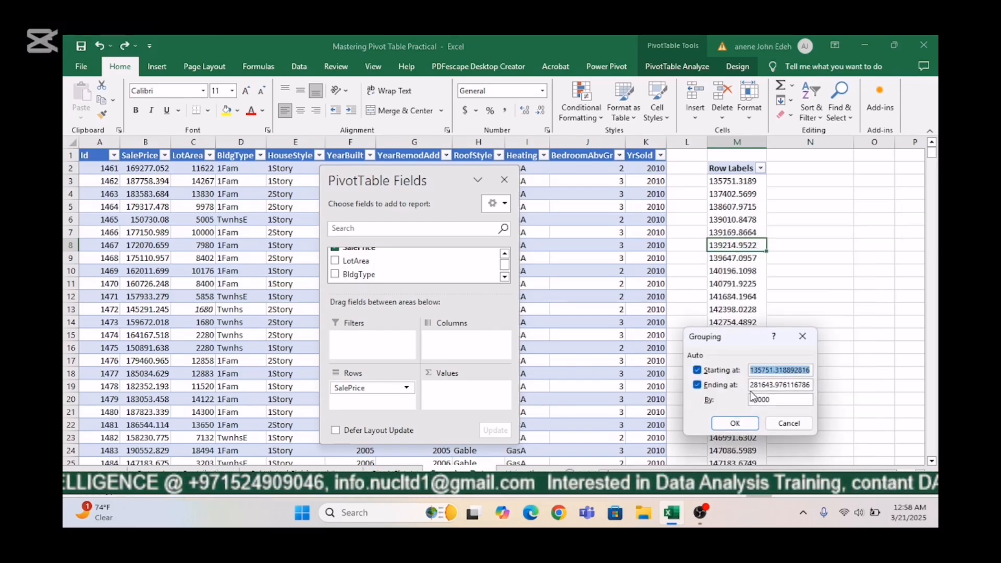
click(809, 370)
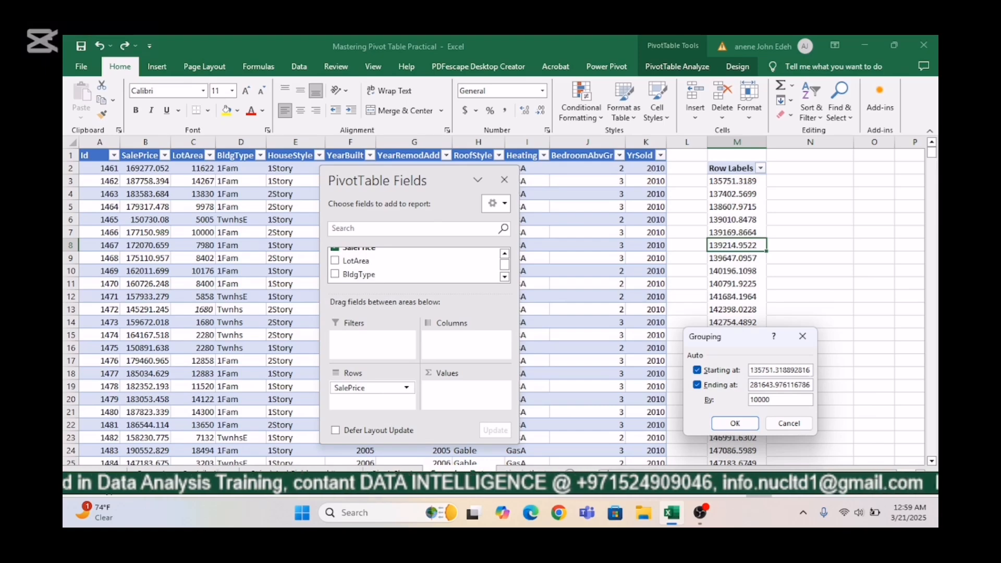
key(BackSpace)
key(BackSpace)
key(BackSpace)
key(BackSpace)
key(BackSpace)
key(BackSpace)
key(BackSpace)
key(BackSpace)
key(BackSpace)
key(BackSpace)
key(BackSpace)
key(BackSpace)
key(BackSpace)
key(BackSpace)
key(BackSpace)
key(BackSpace)
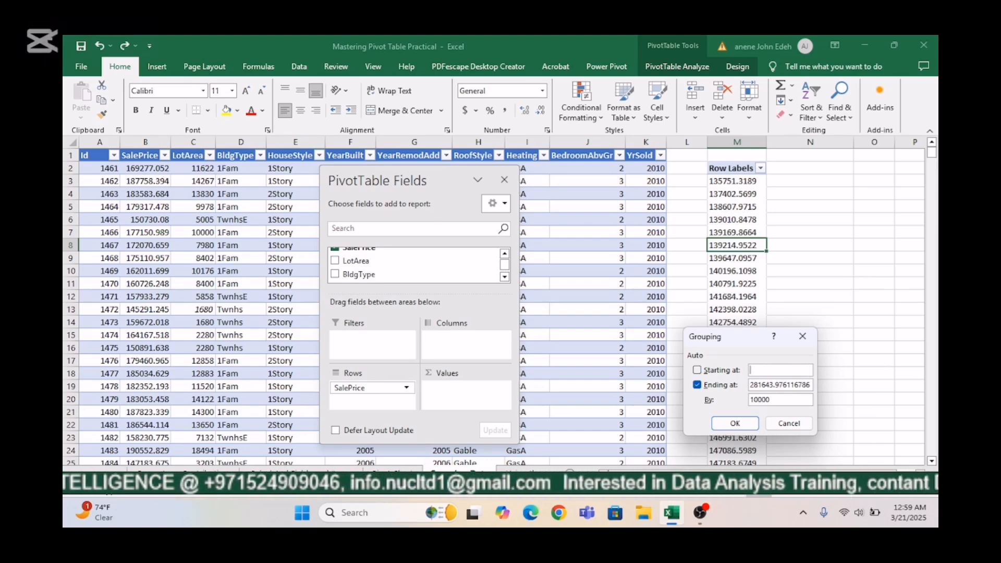
text(100000)
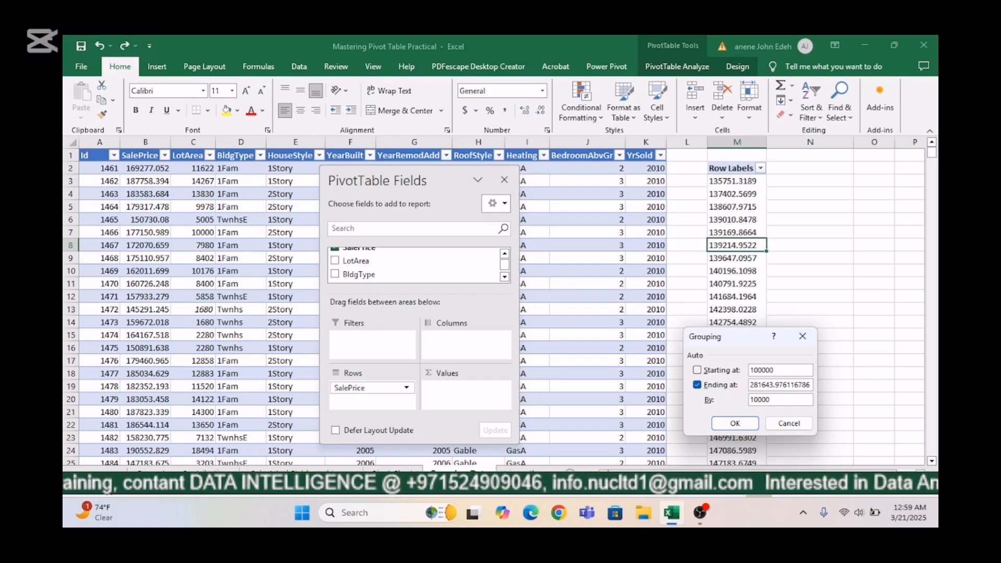
key(BackSpace)
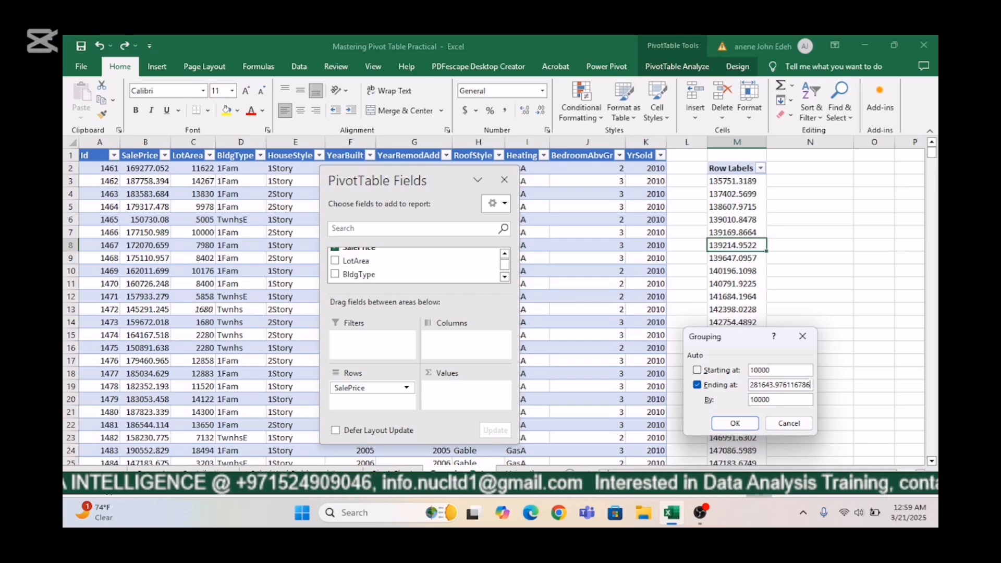
Set the ending value of the SalePrice grouping to 700000
key(BackSpace)
key(BackSpace)
key(BackSpace)
key(BackSpace)
key(BackSpace)
key(BackSpace)
key(BackSpace)
key(BackSpace)
key(BackSpace)
key(BackSpace)
key(BackSpace)
key(BackSpace)
key(BackSpace)
key(BackSpace)
key(BackSpace)
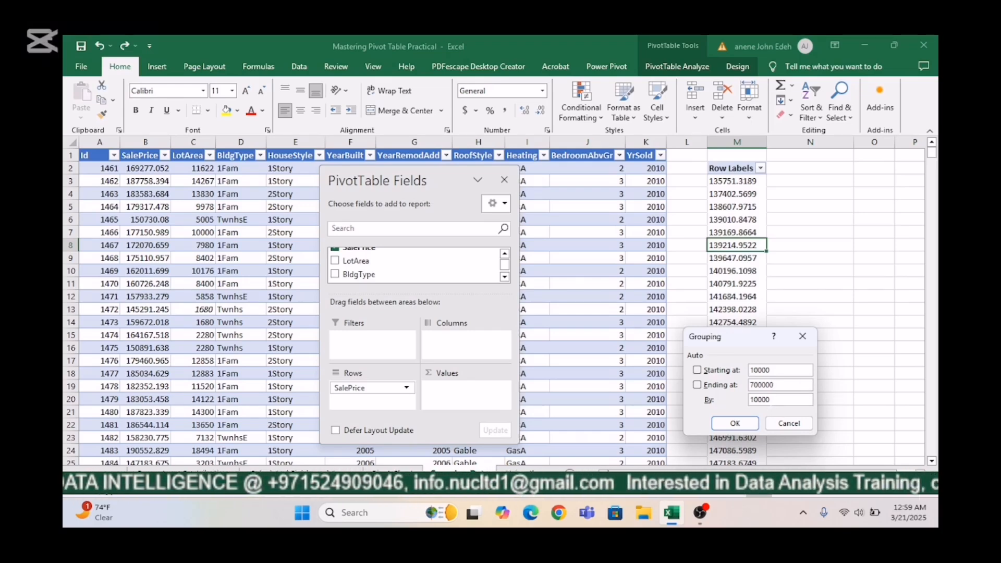
Set the interval of the SalePrice grouping to 50000
key(BackSpace)
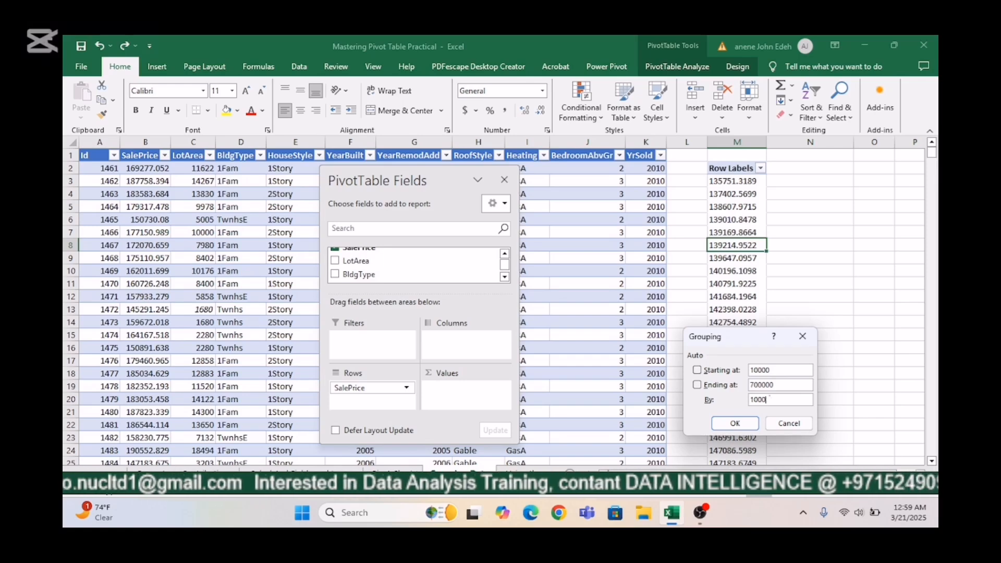
key(BackSpace)
key(BackSpace)
key(BackSpace)
key(BackSpace)
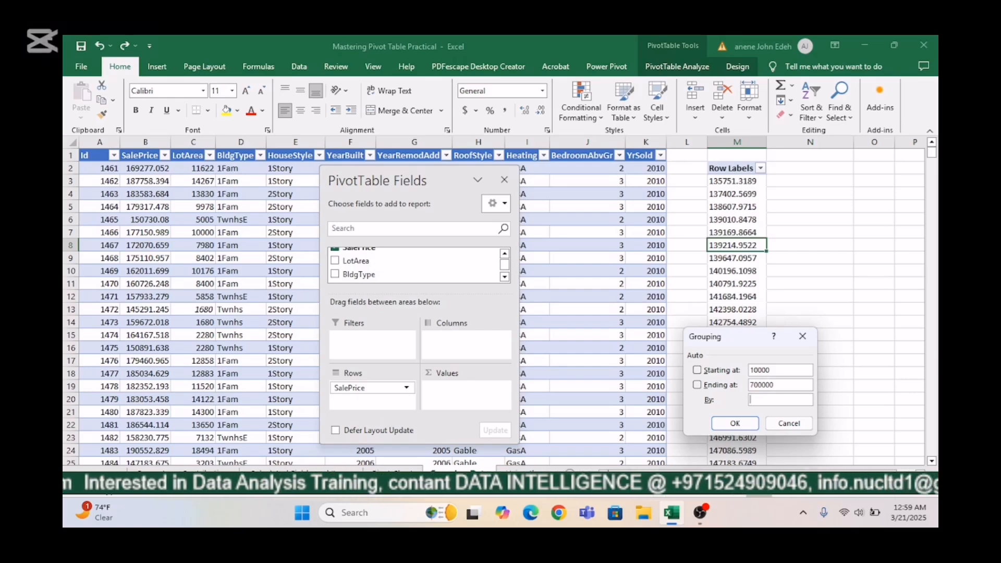
text(5000)
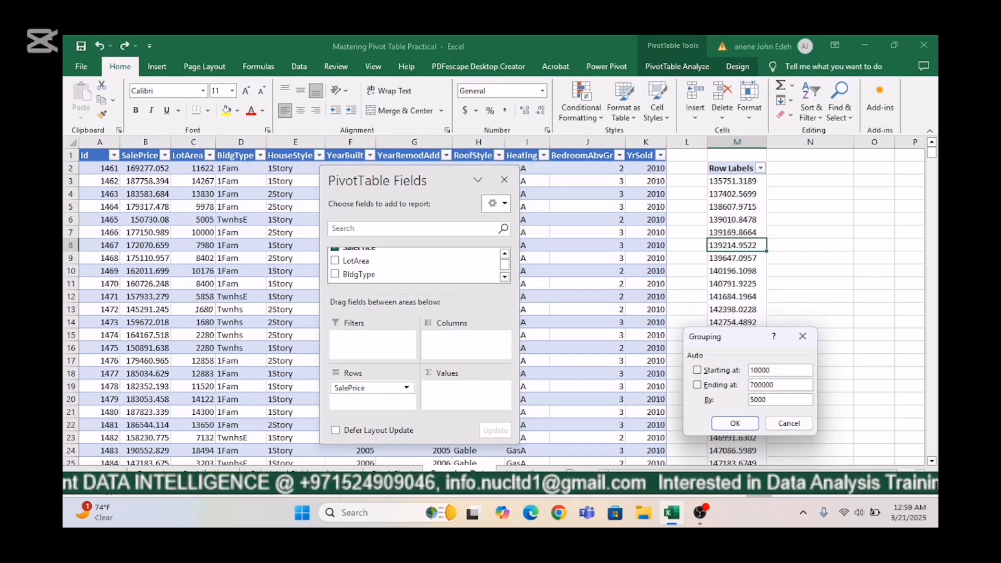
text(0)
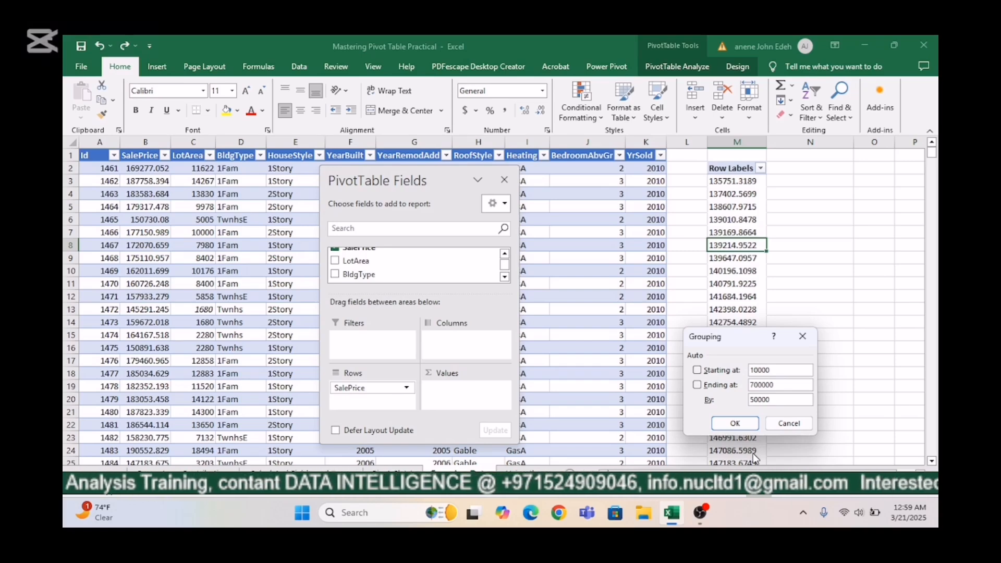
Set the interval of the SalePrice grouping to 75000 and apply the grouping
key(BackSpace)
key(BackSpace)
key(BackSpace)
key(BackSpace)
key(BackSpace)
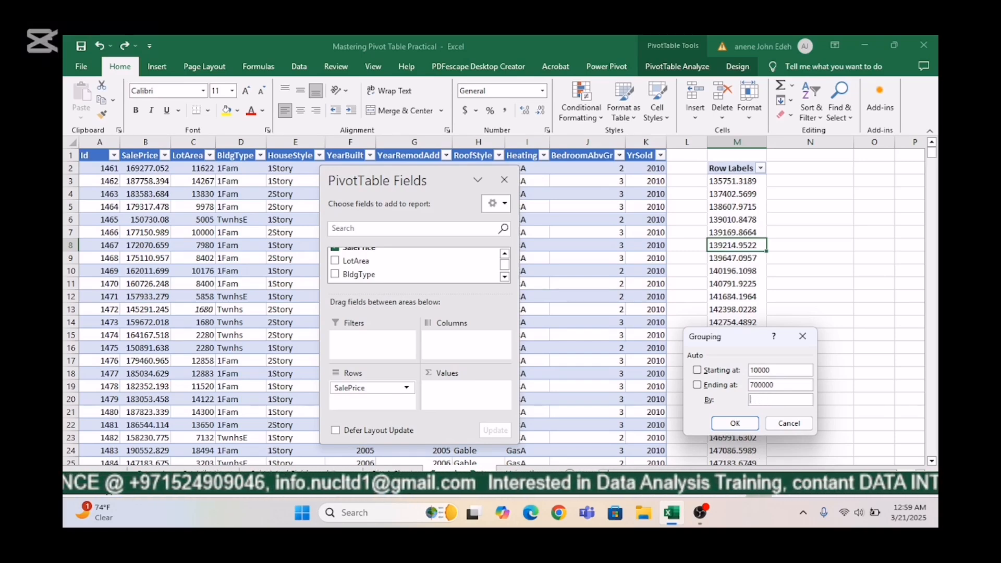
text(75)
text(000)
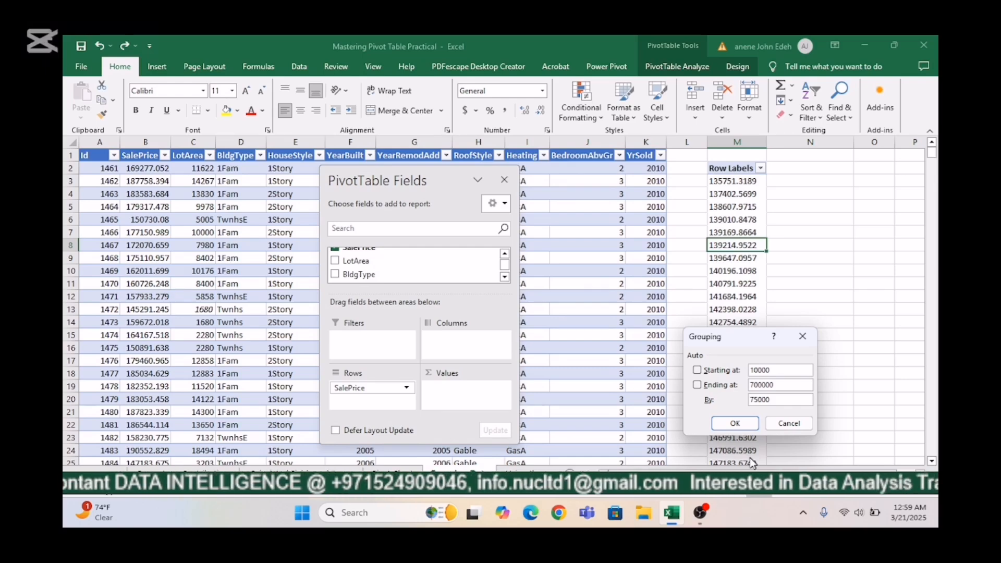
click(743, 423)
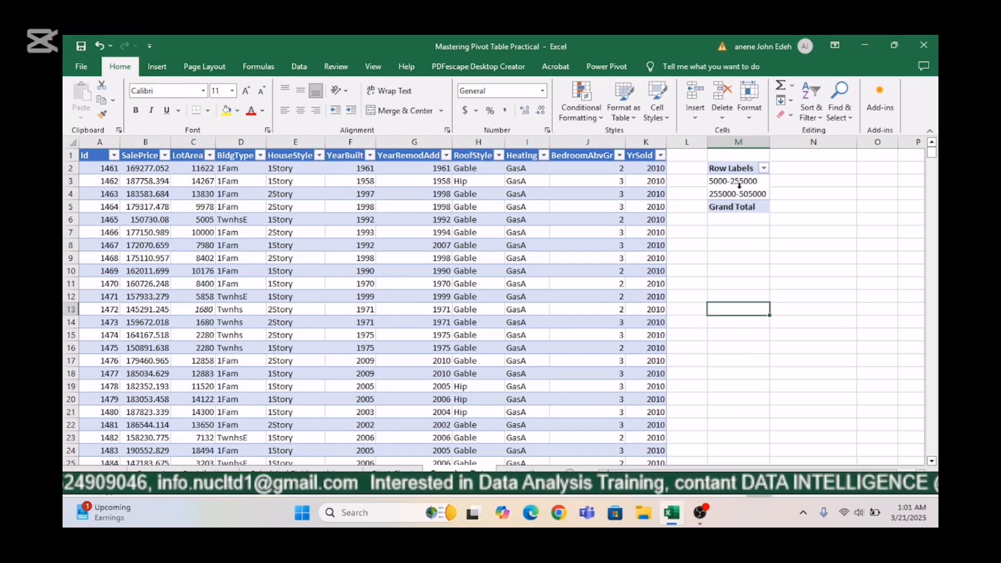
Undo the last SalePrice grouping and start a new grouping of the row labels with a starting value of 10000
key(ctrl+z)
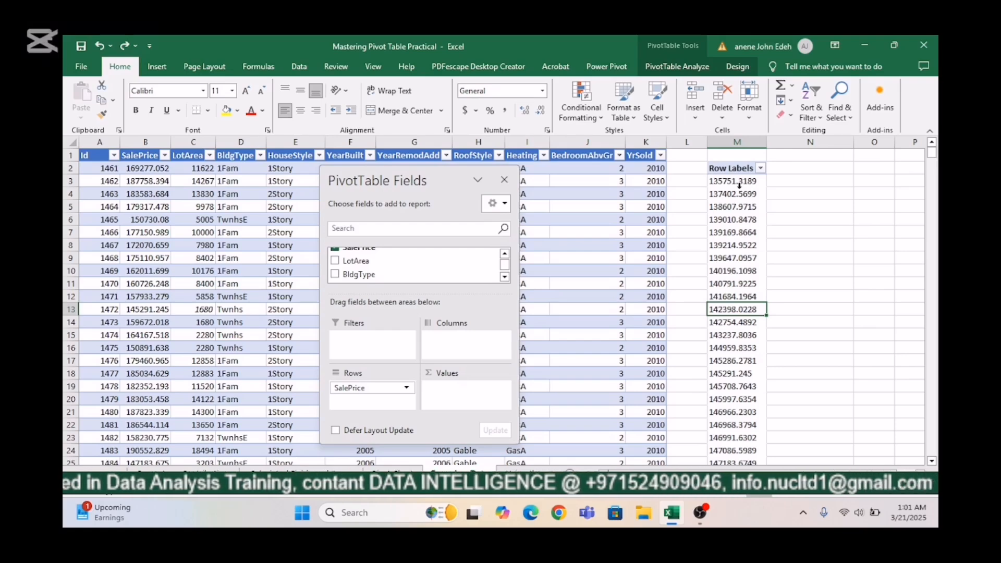
right_click(739, 272)
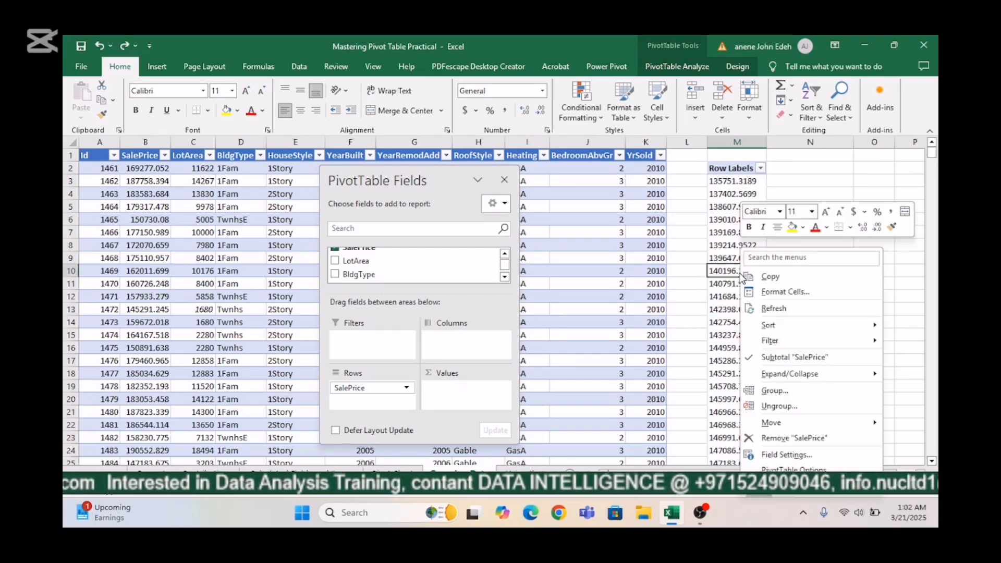
click(775, 391)
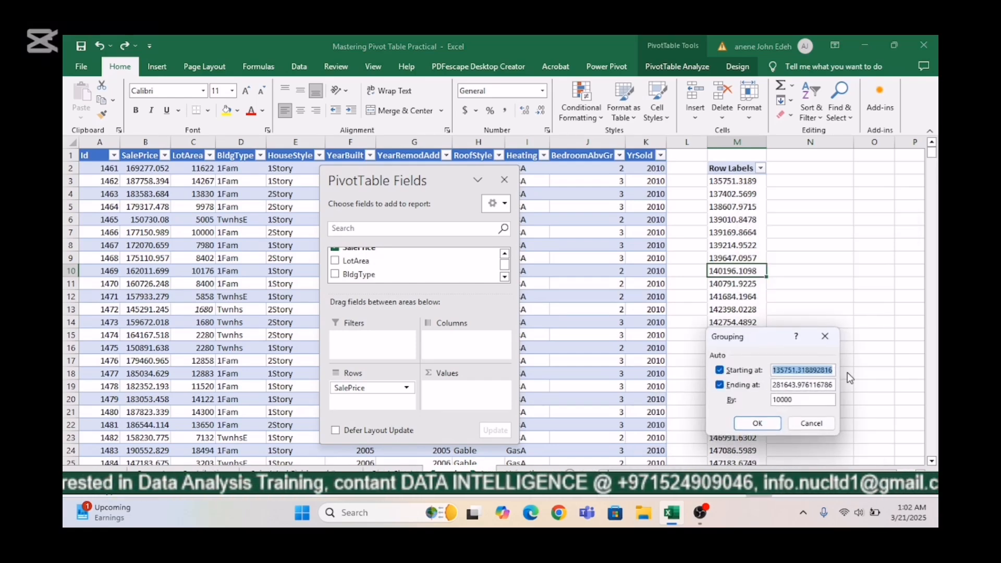
text(10000)
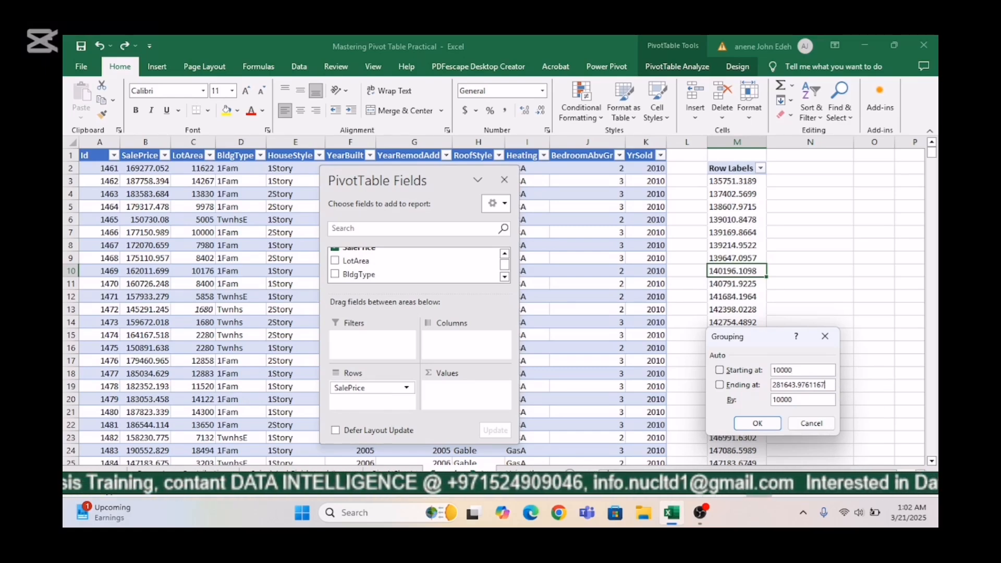
Set the ending value of the SalePrice grouping to 600000
key(BackSpace)
key(BackSpace)
key(BackSpace)
key(BackSpace)
key(BackSpace)
key(BackSpace)
key(BackSpace)
key(BackSpace)
key(BackSpace)
key(BackSpace)
key(BackSpace)
key(BackSpace)
key(BackSpace)
text(60000)
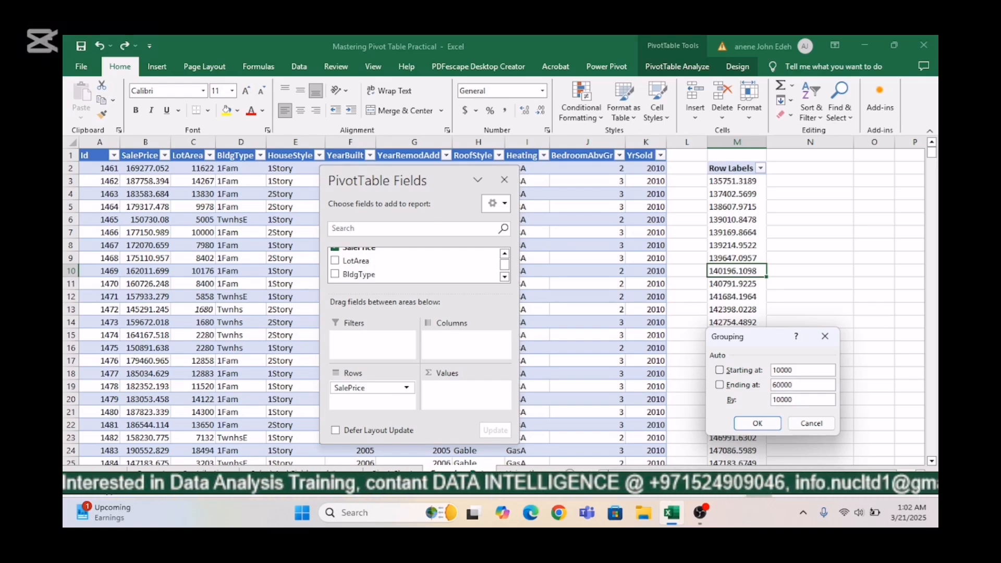
text(0)
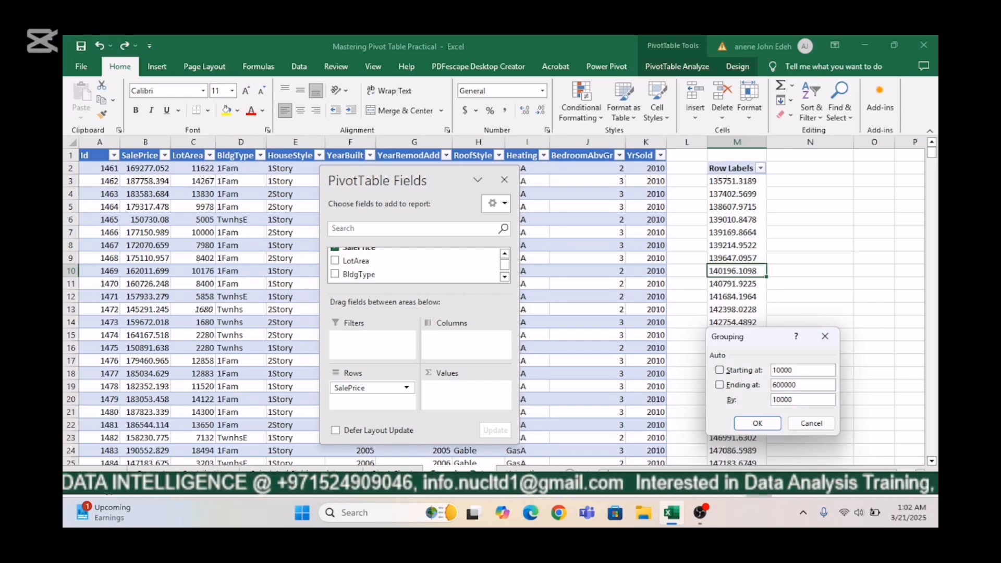
Set the interval of the SalePrice grouping to 50000 and apply the grouping to the row labels
click(804, 399)
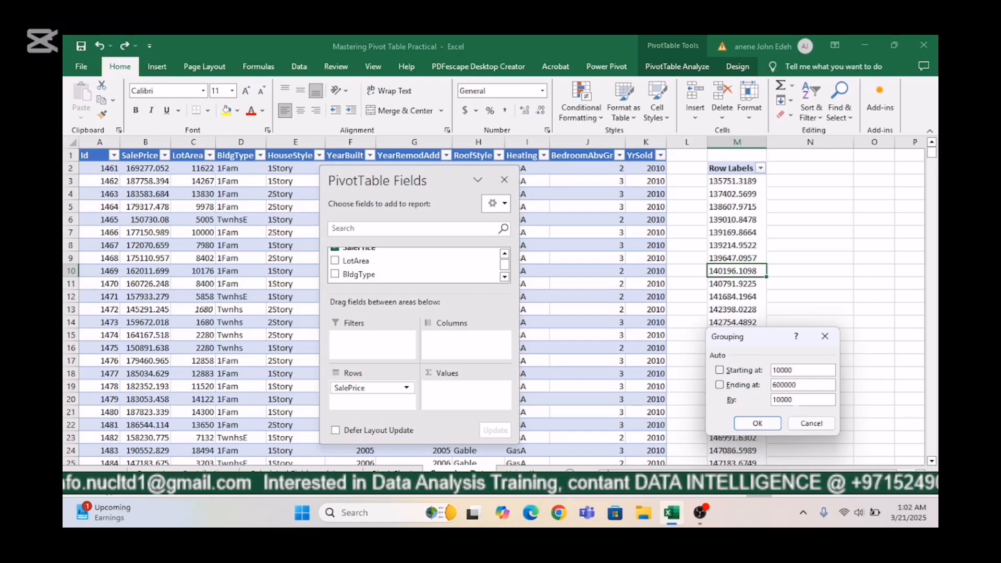
key(BackSpace)
key(BackSpace)
key(BackSpace)
key(BackSpace)
key(BackSpace)
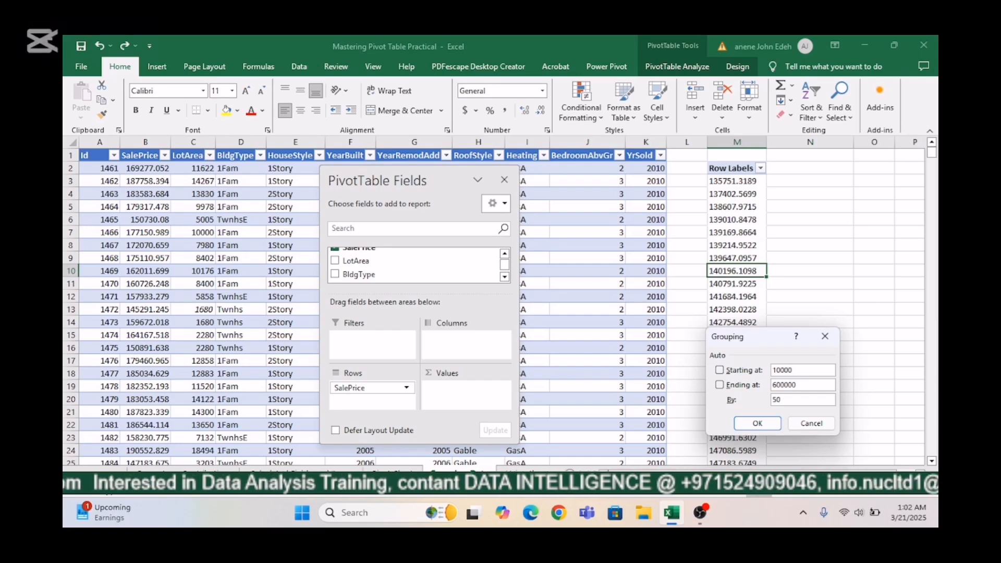
text(50000)
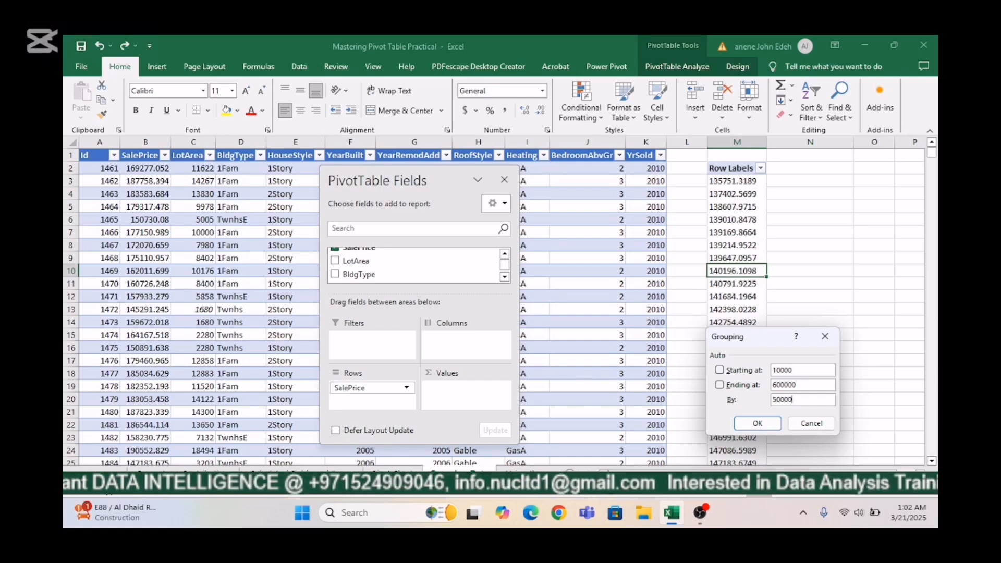
click(761, 425)
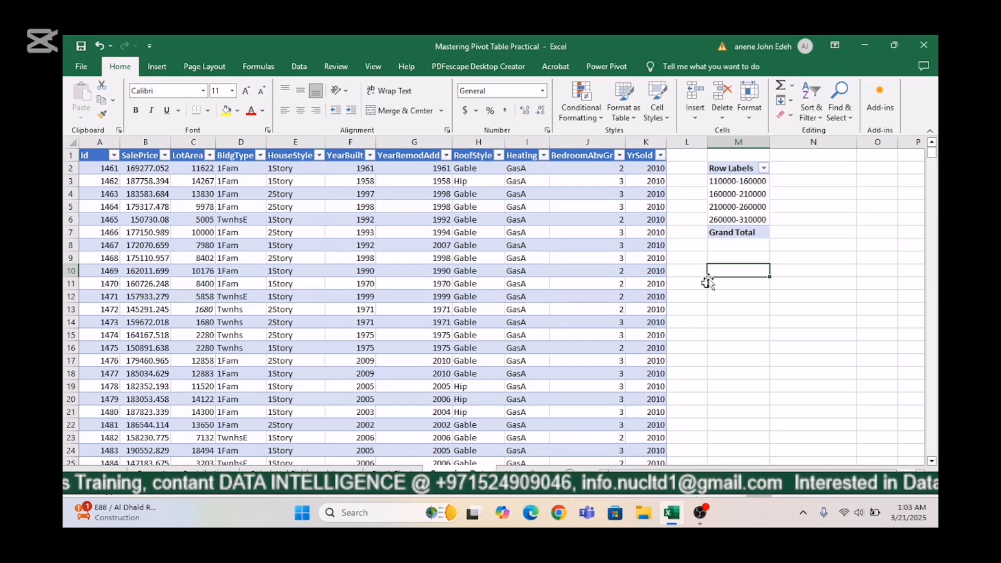
Add the Id field to the values of the grouped SalePrice pivot table
click(734, 197)
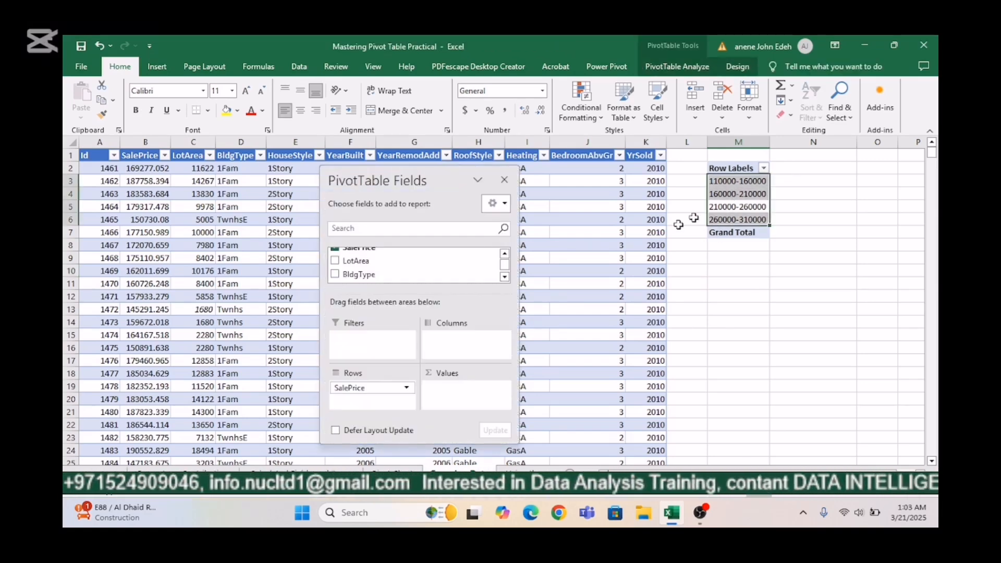
scroll(506, 279, up, 1)
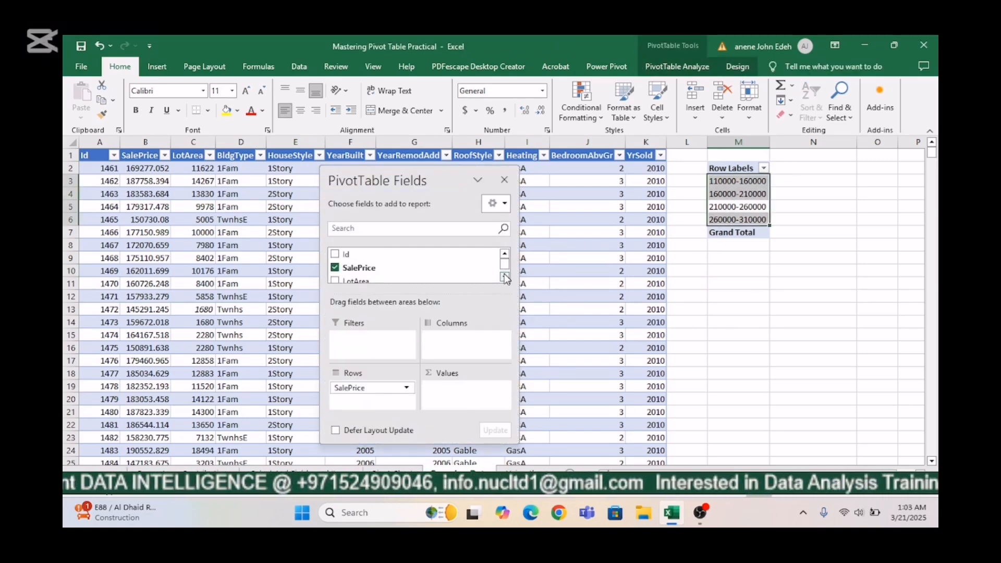
click(504, 277)
click(505, 277)
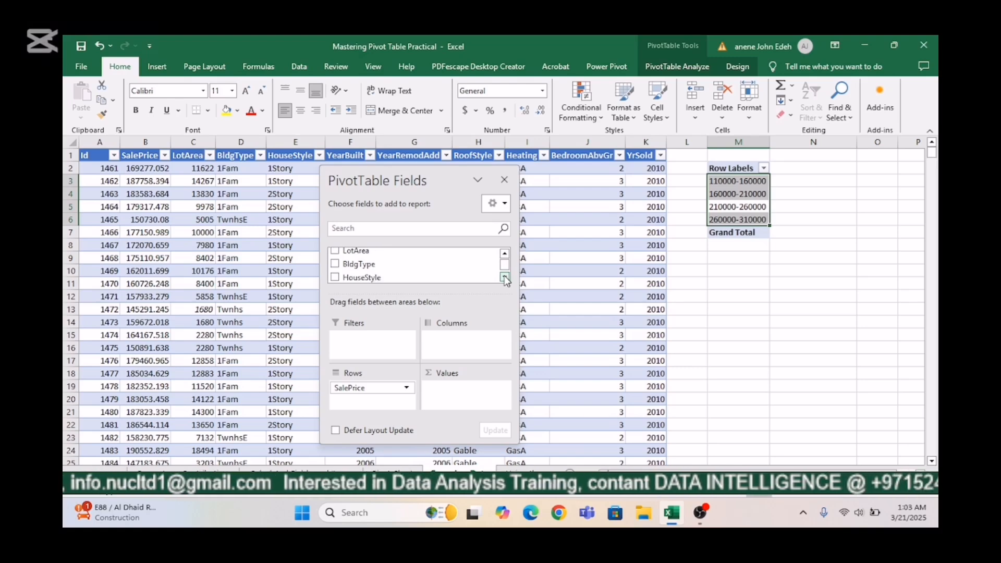
click(505, 277)
click(504, 277)
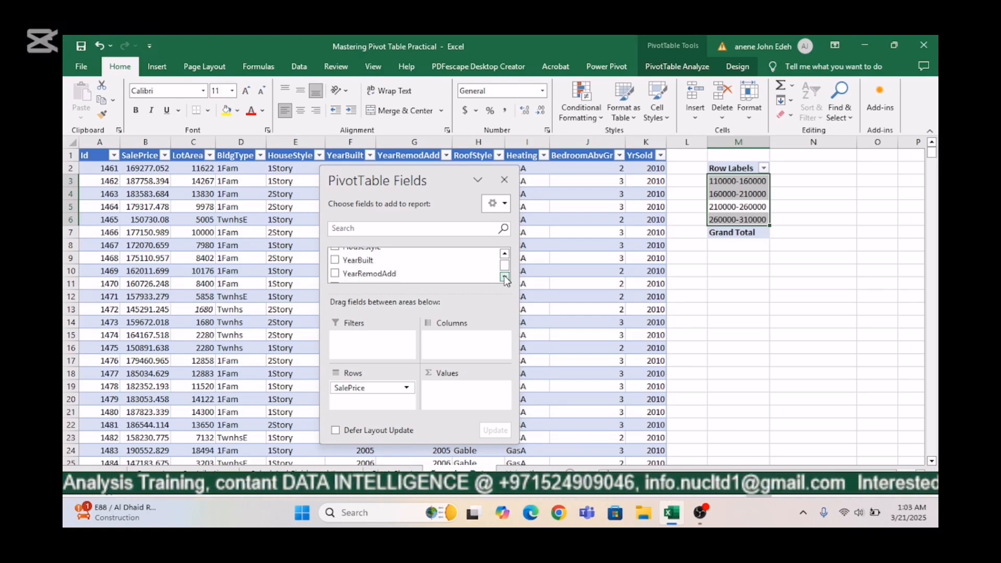
click(505, 255)
click(504, 254)
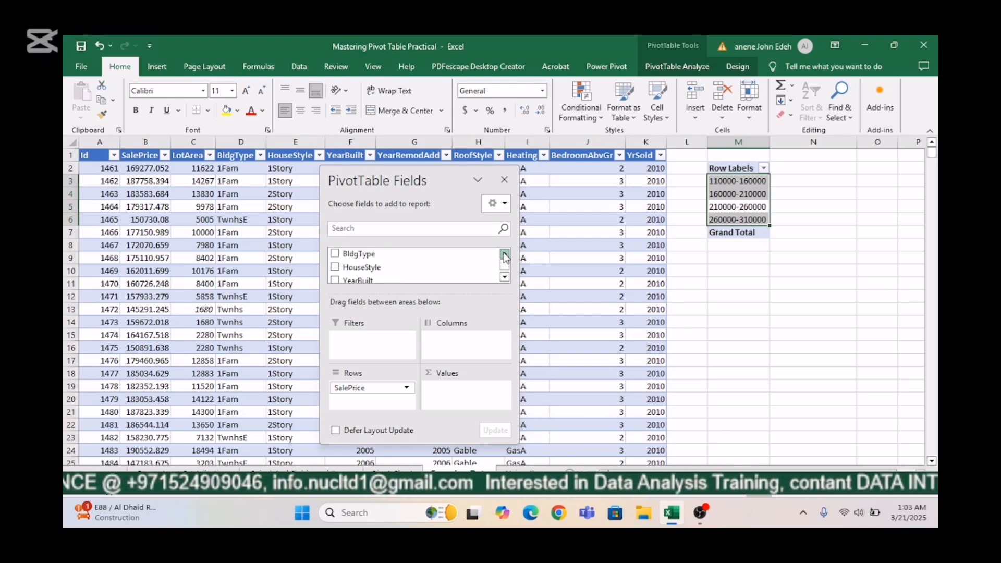
click(505, 255)
click(505, 254)
click(504, 254)
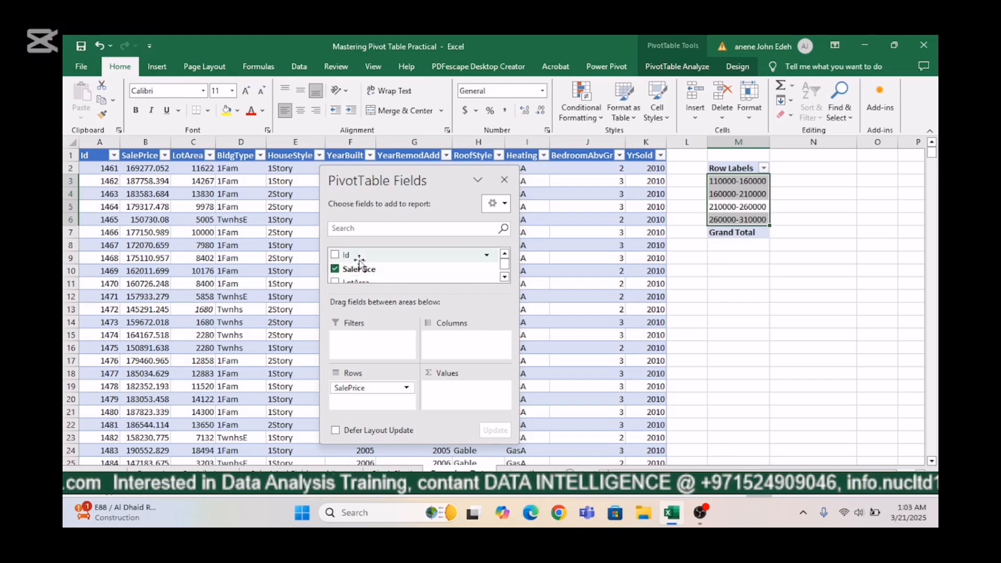
drag(336, 258, 437, 394)
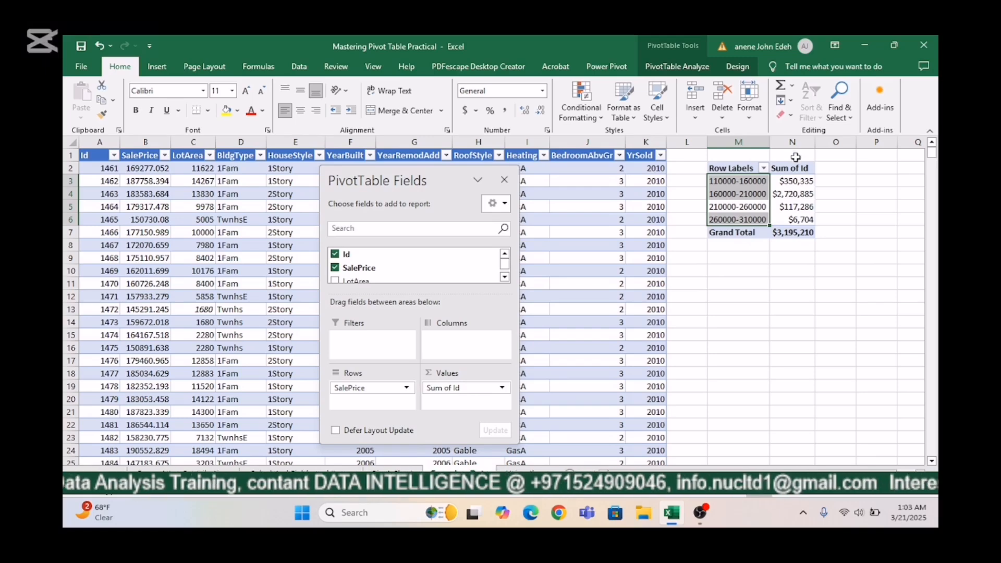
Change the number format of column N, which holds the Sum of Id values, to General
click(792, 141)
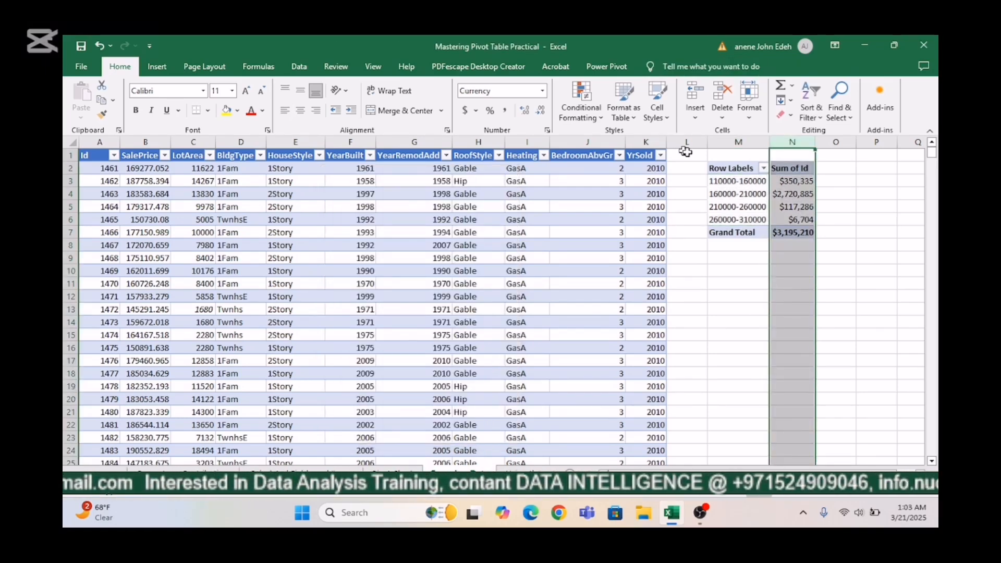
right_click(790, 191)
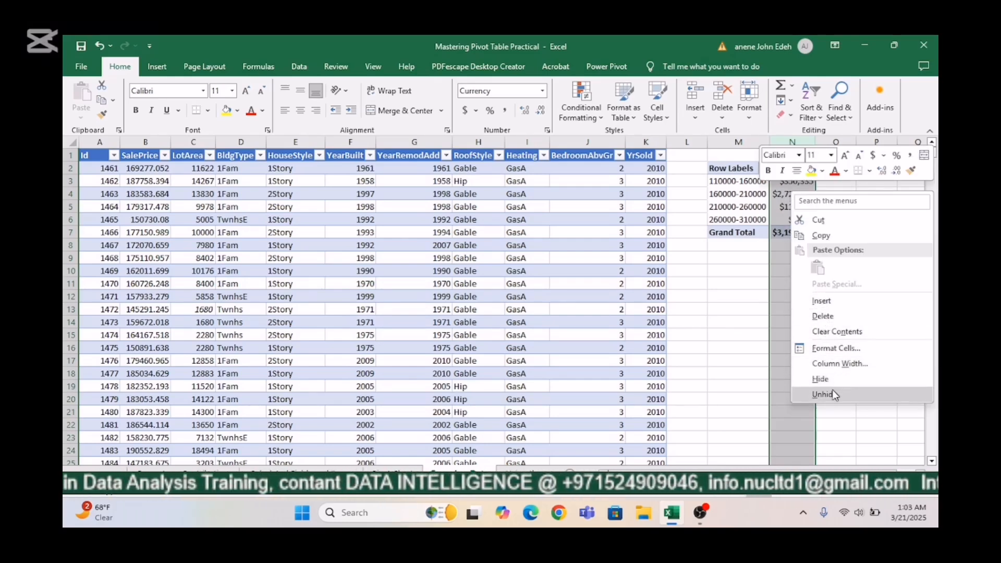
click(836, 348)
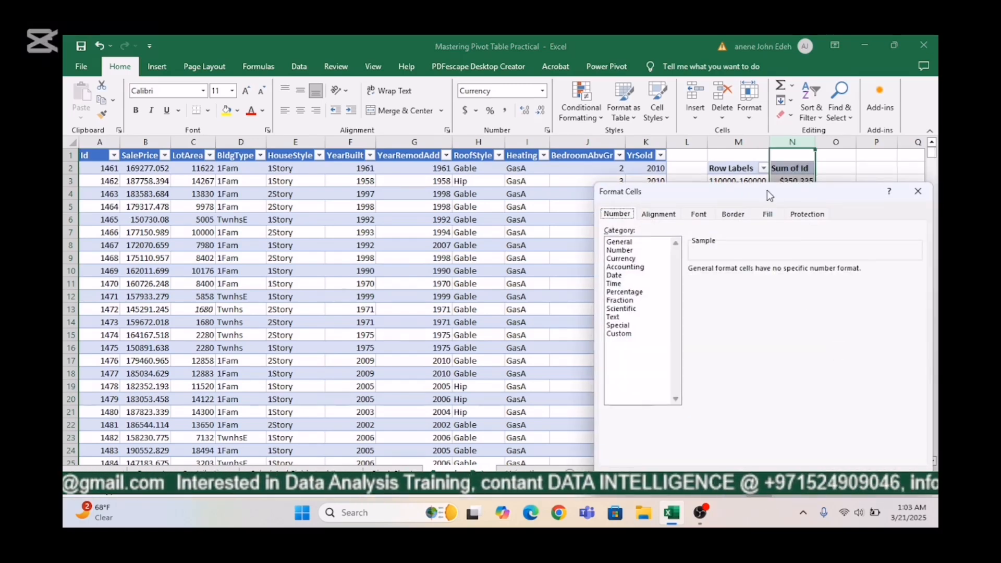
click(628, 242)
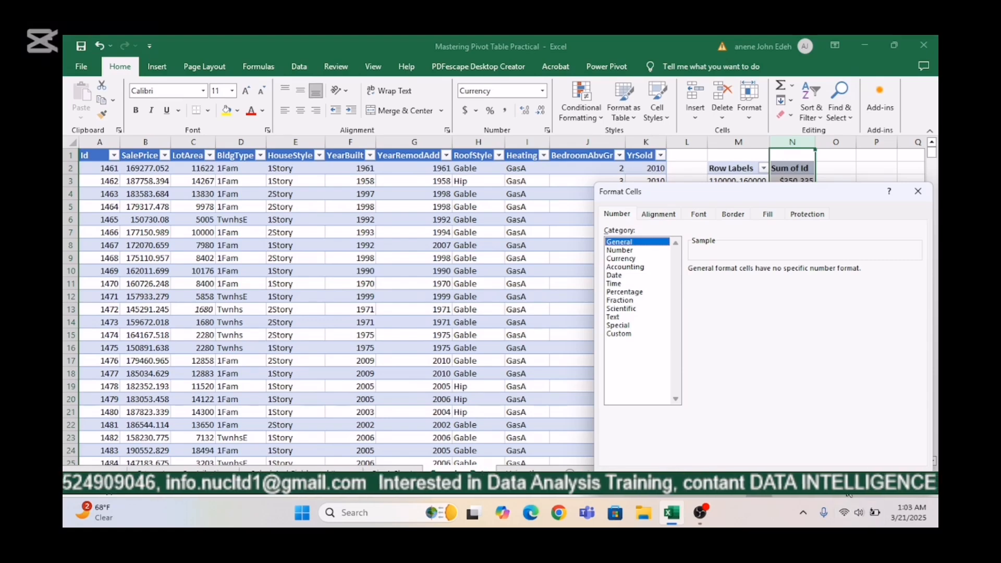
key(Return)
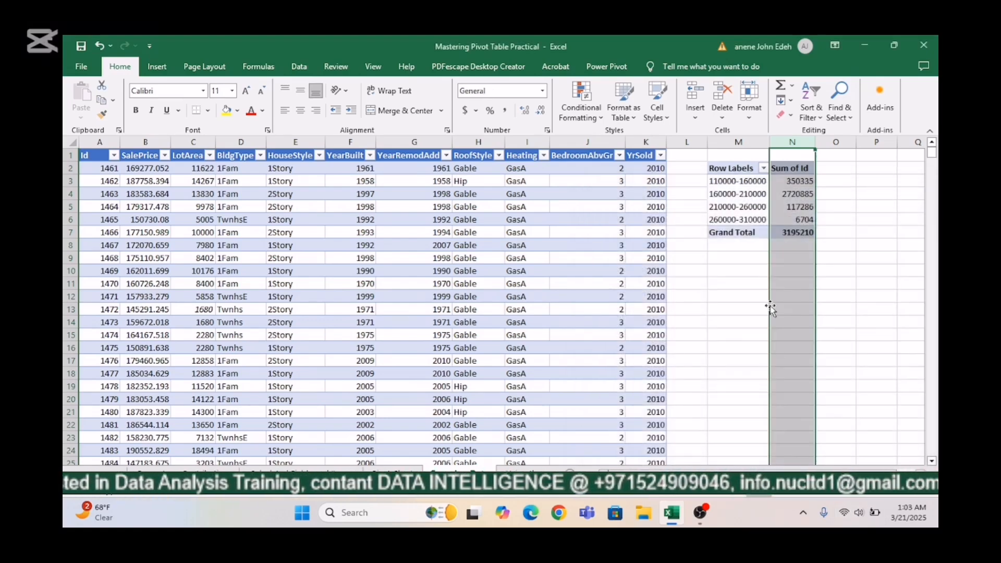
Change the value field settings of Sum of Id so the Id field is summarized by Count
click(798, 183)
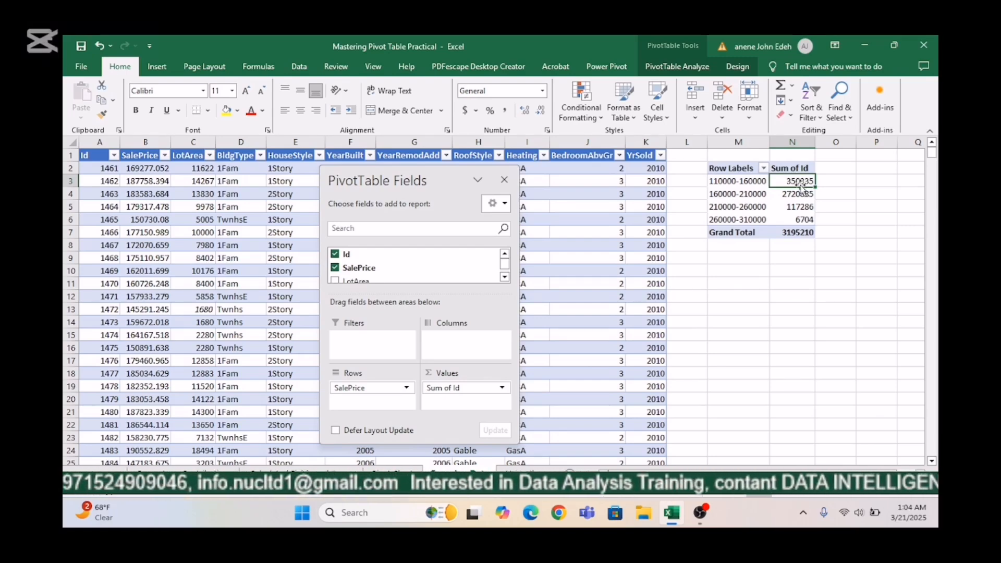
click(821, 191)
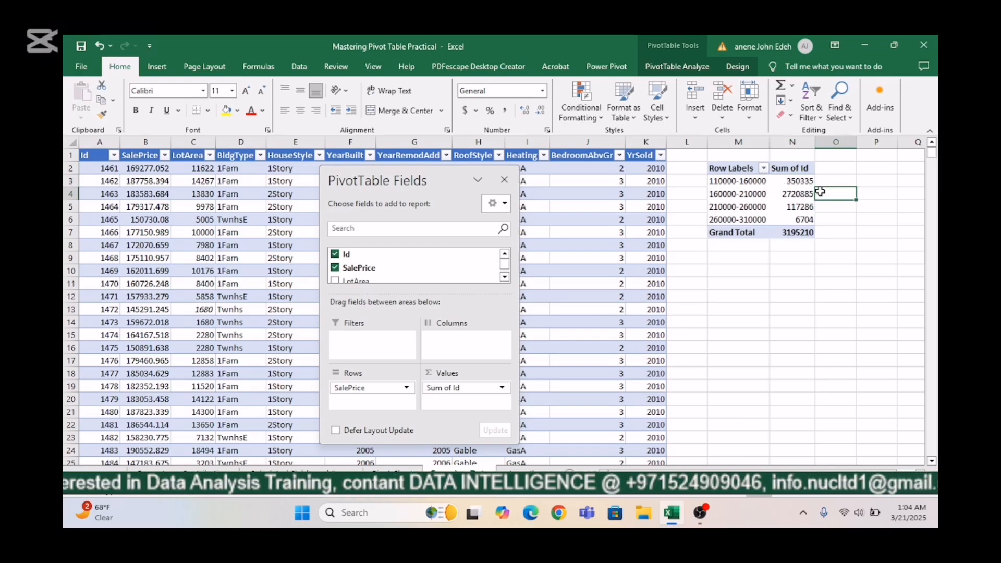
click(795, 183)
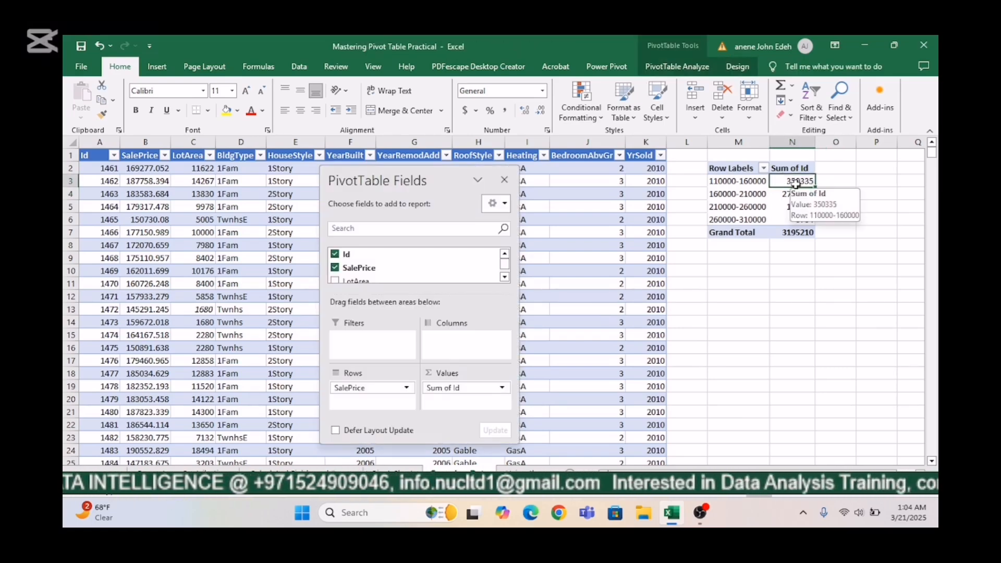
right_click(795, 183)
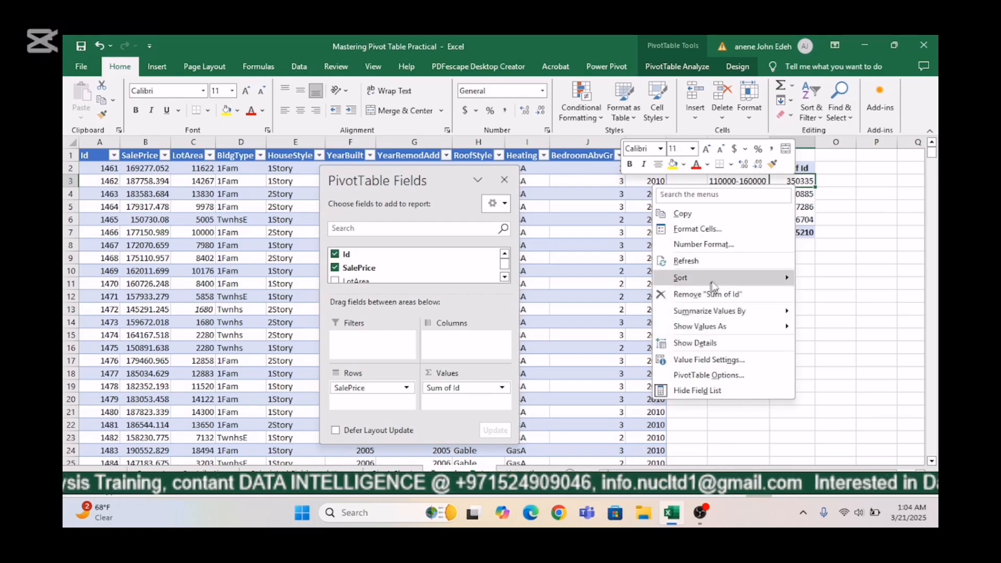
click(699, 364)
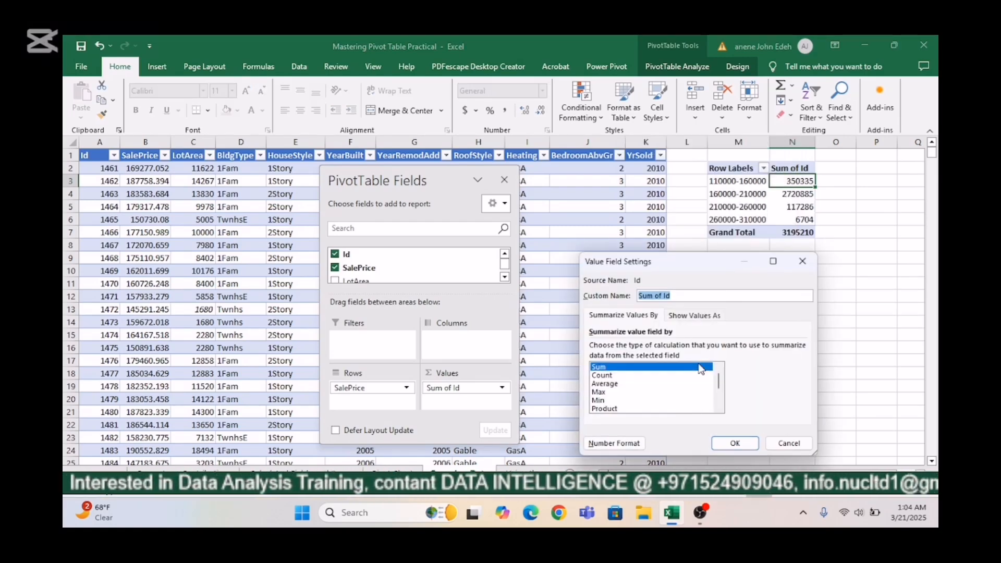
click(601, 376)
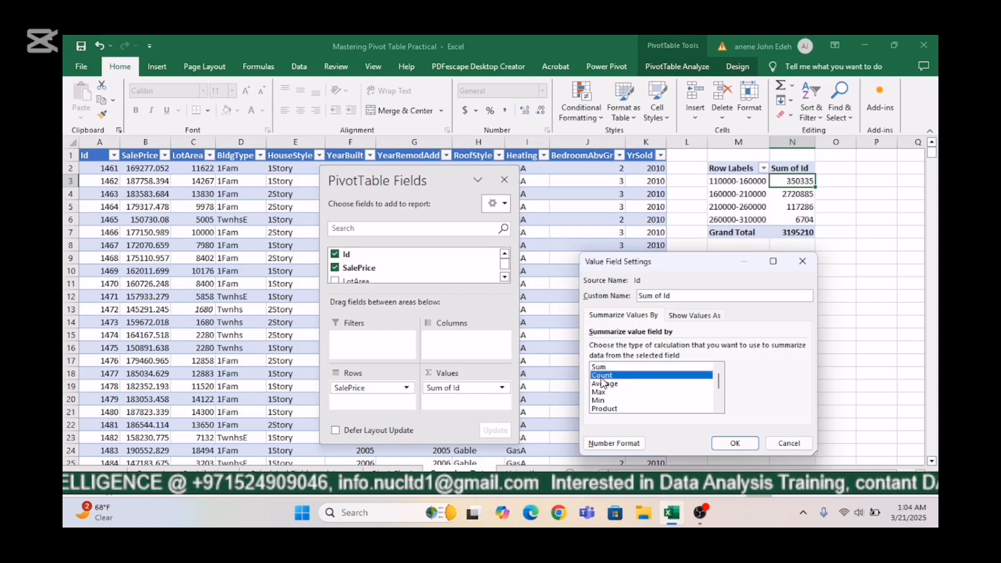
click(734, 444)
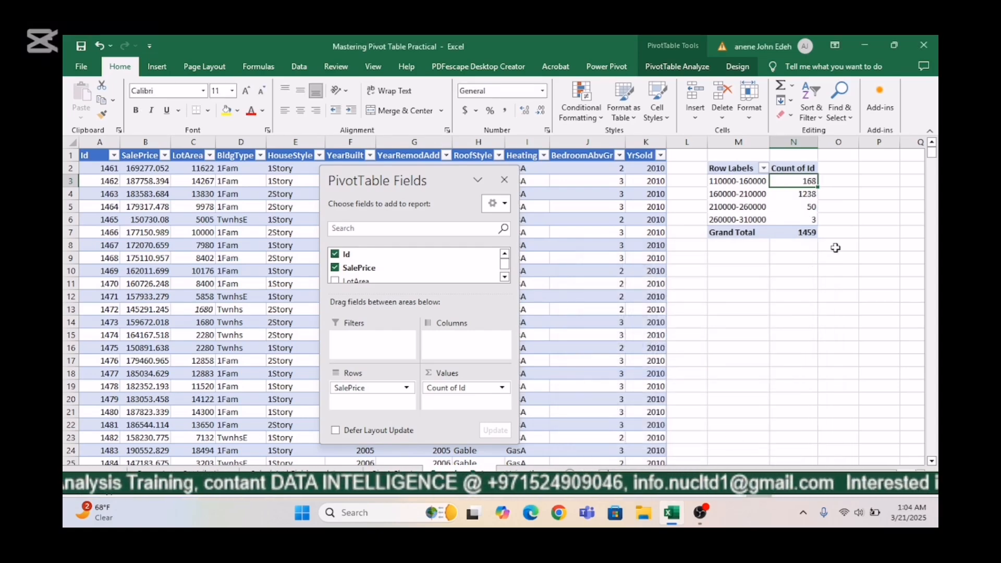
click(853, 255)
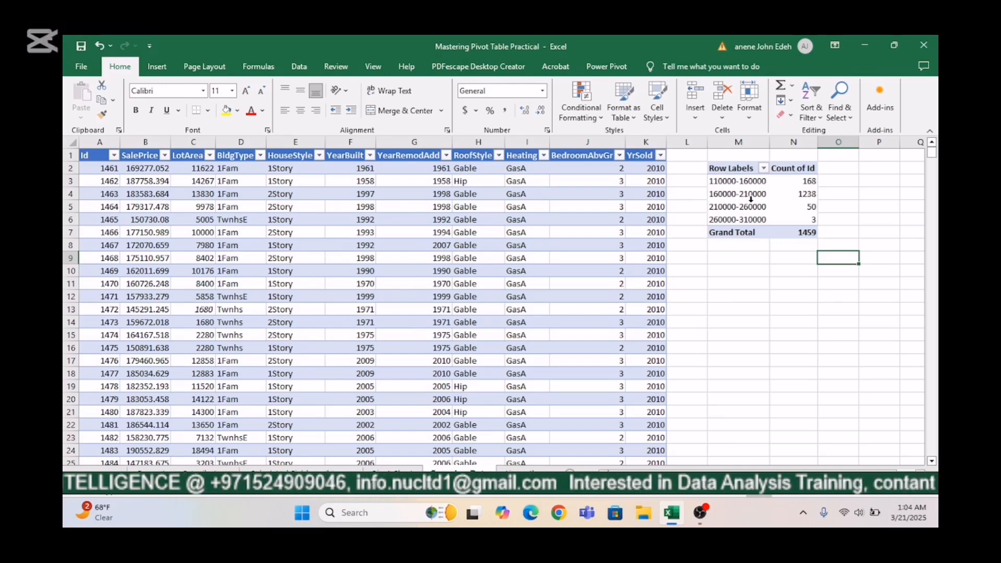
mouse_move(806, 202)
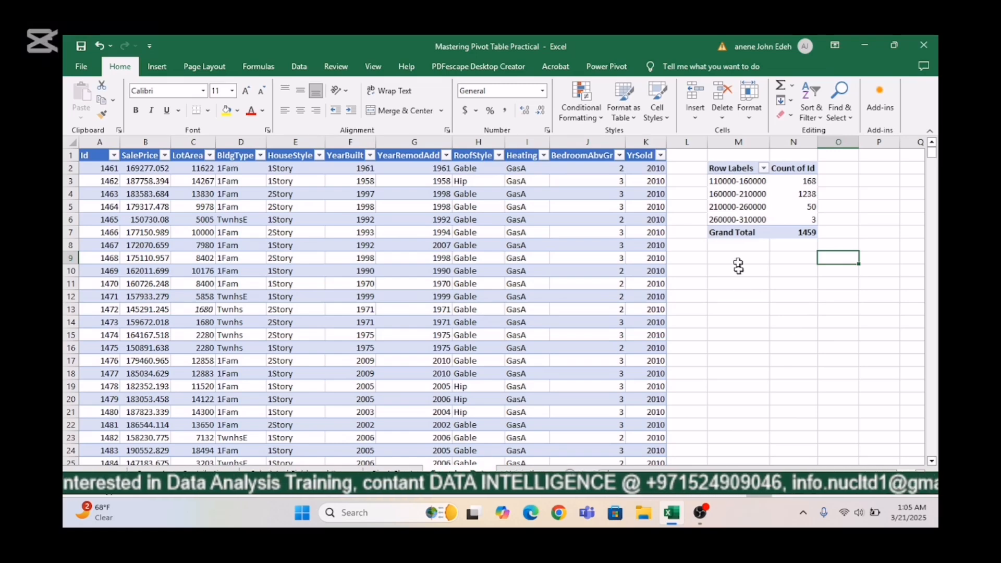
click(723, 206)
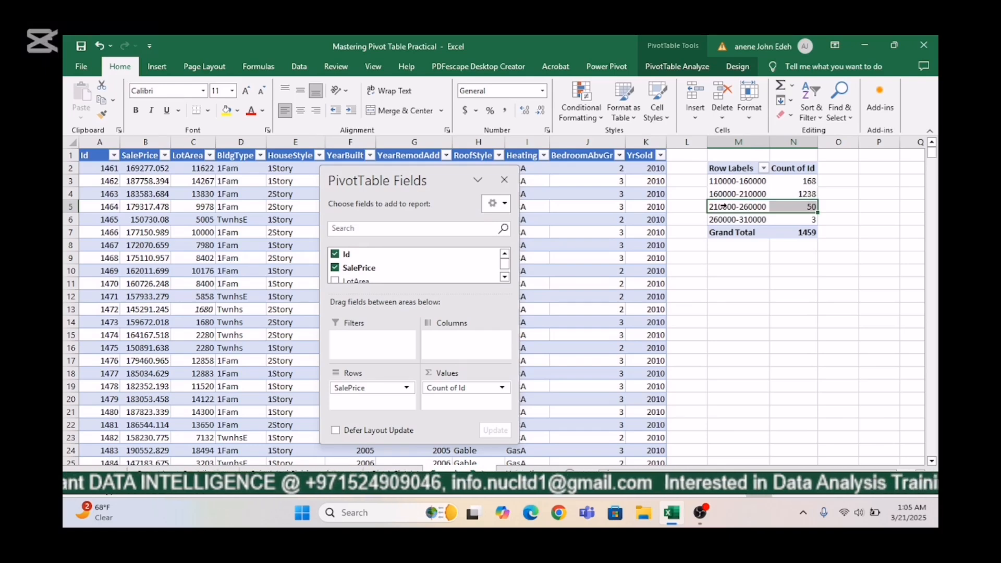
Create a column pivot chart from the grouped SalePrice pivot table and place it just below the table
key(alt+F1)
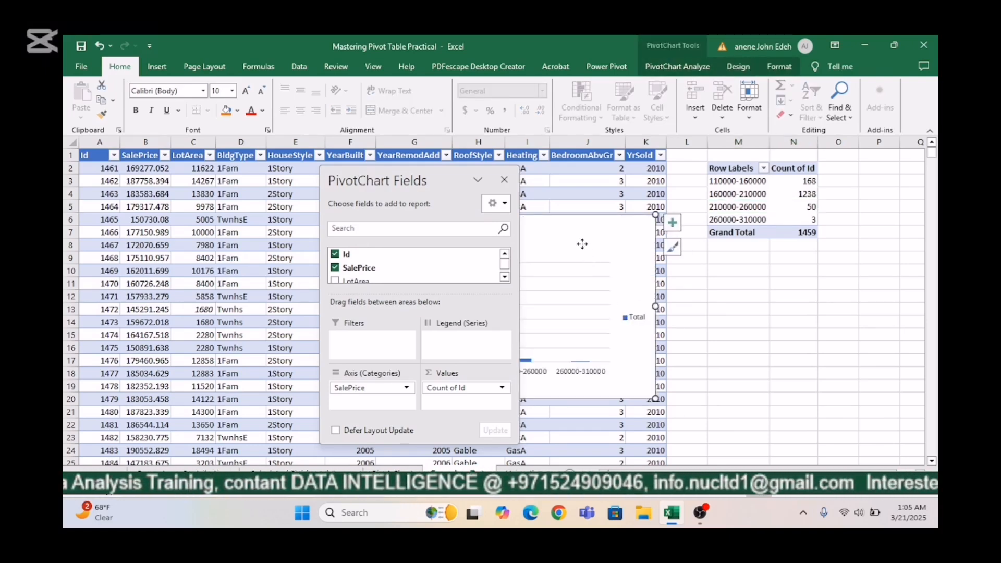
drag(582, 244, 818, 285)
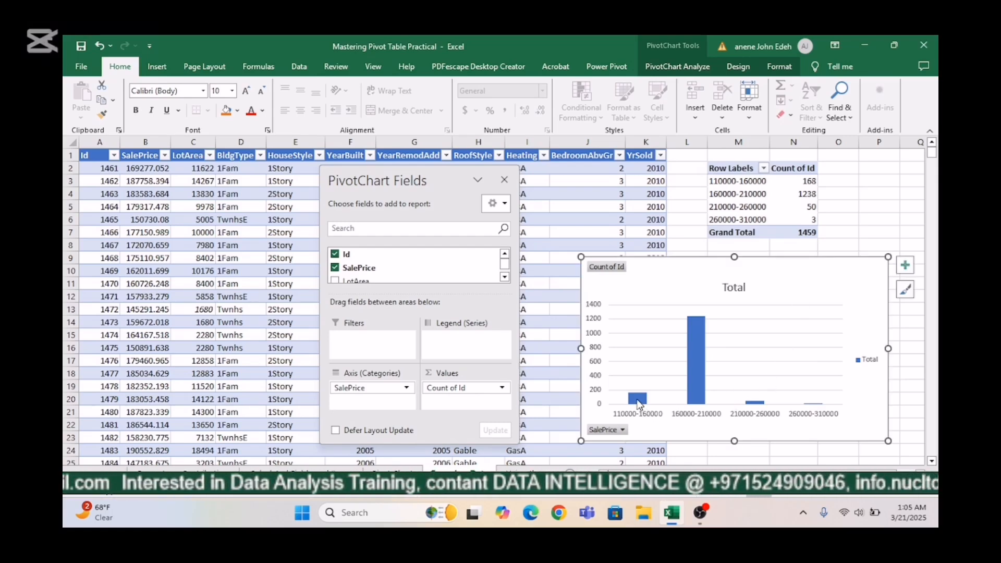
Add data labels to the columns of the SalePrice pivot chart and deselect the chart
mouse_move(639, 404)
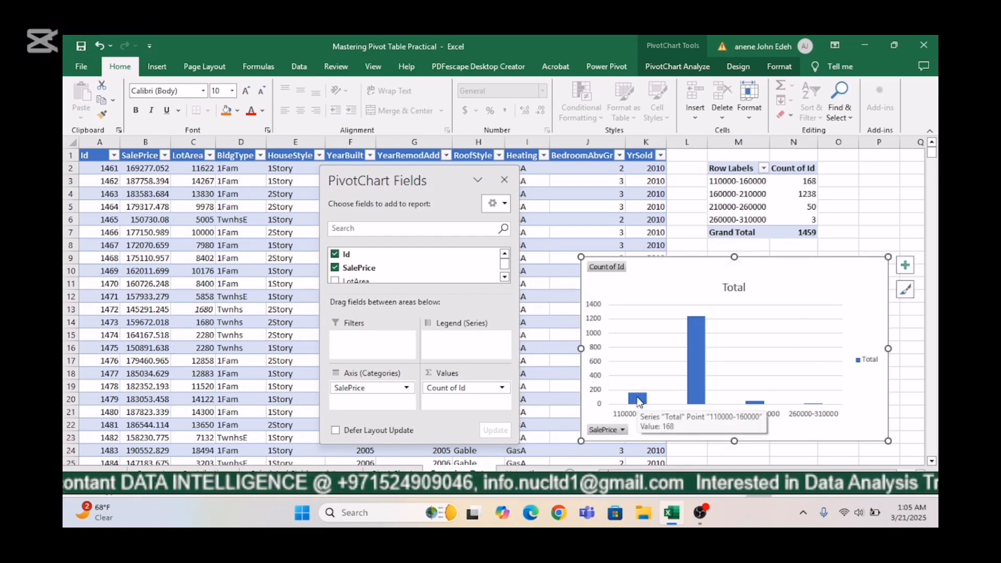
right_click(639, 400)
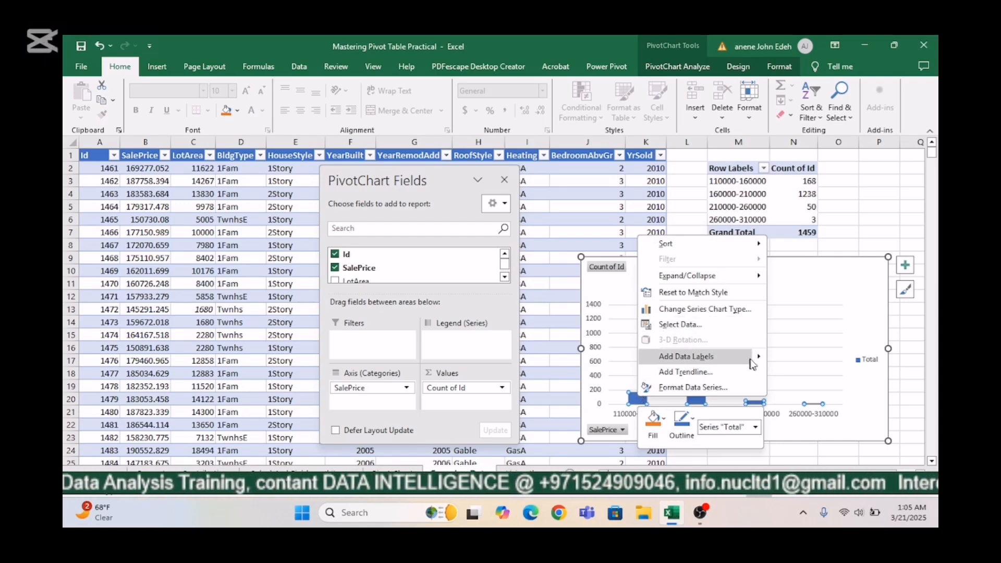
mouse_move(759, 359)
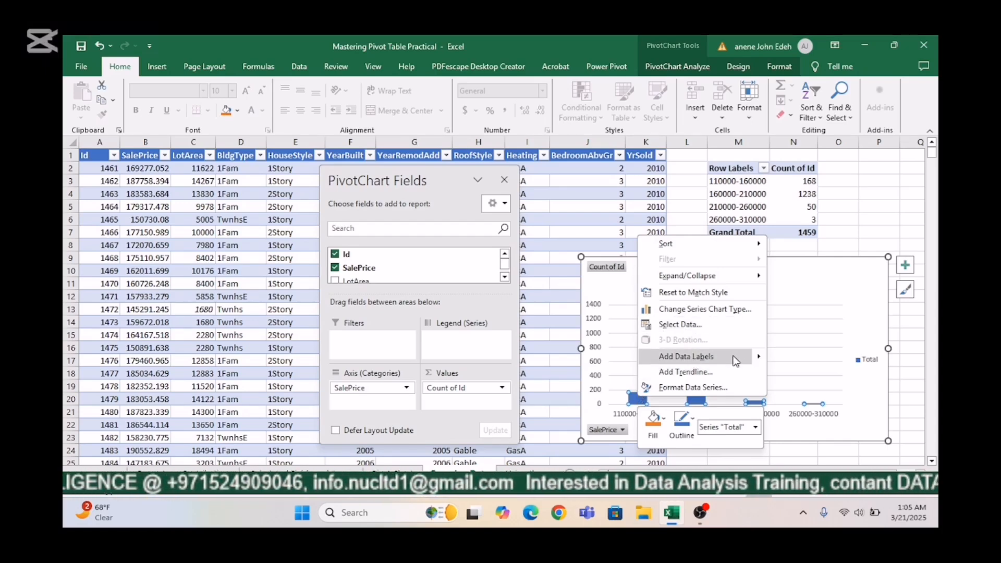
click(735, 358)
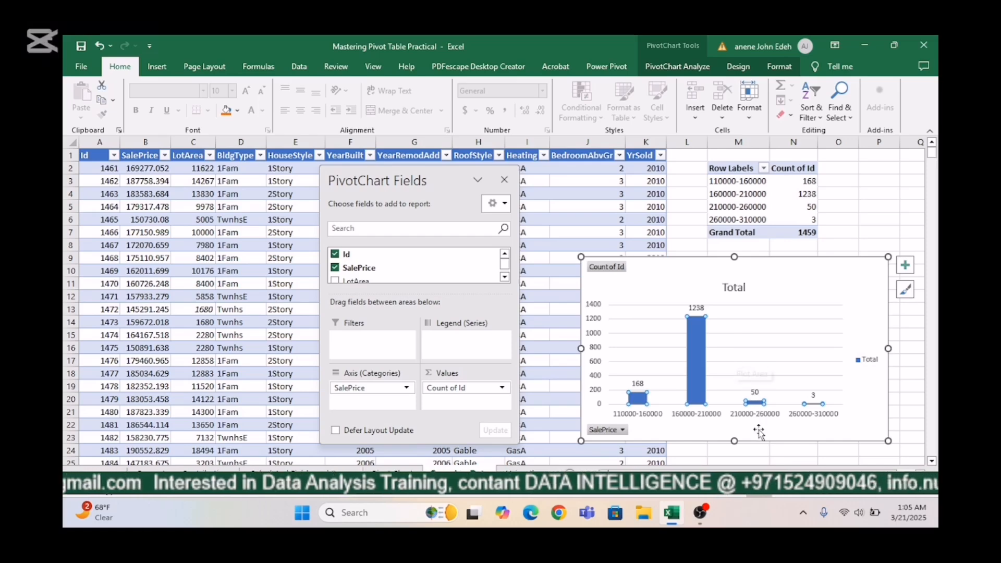
click(820, 454)
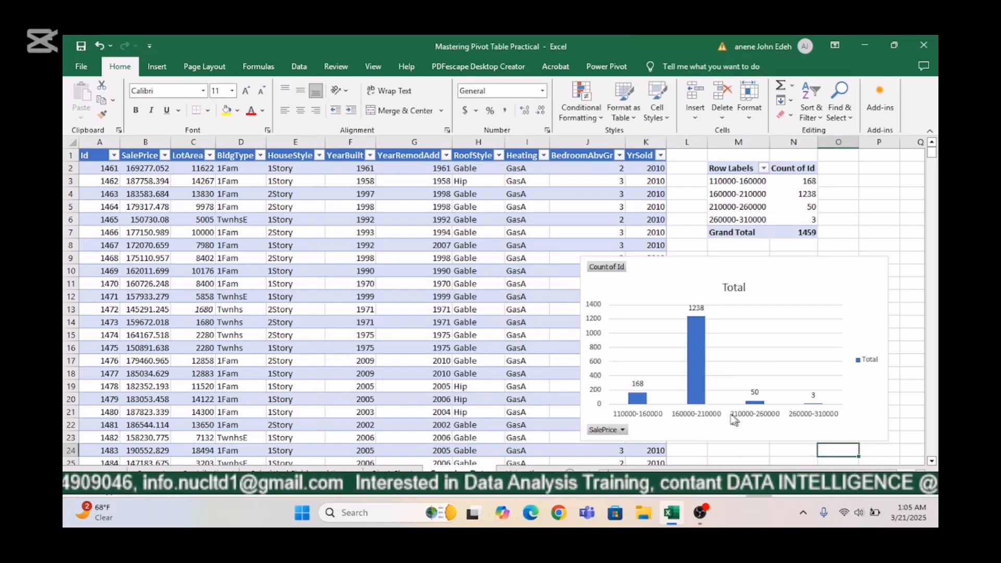